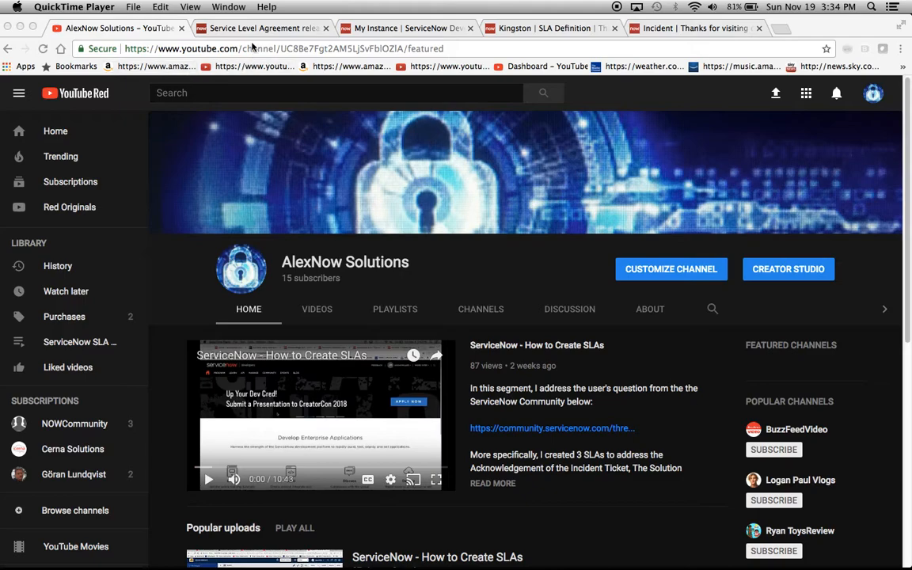
Review the Kingston Service Level Agreement release notes, focusing on the changed advanced condition operators for reset conditions
left_click(252, 32)
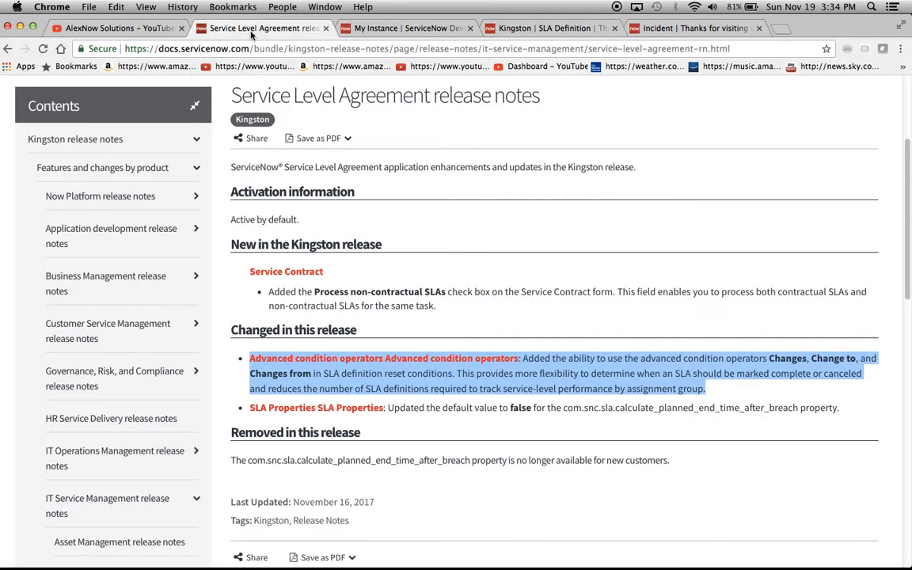
scroll(623, 186, "up", 3)
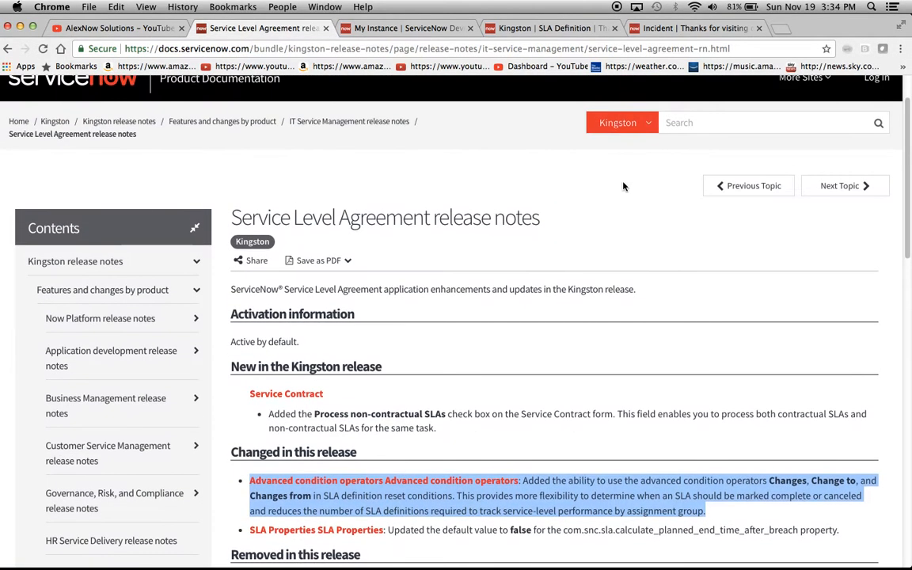
scroll(623, 186, "up", 2)
scroll(696, 334, "down", 3)
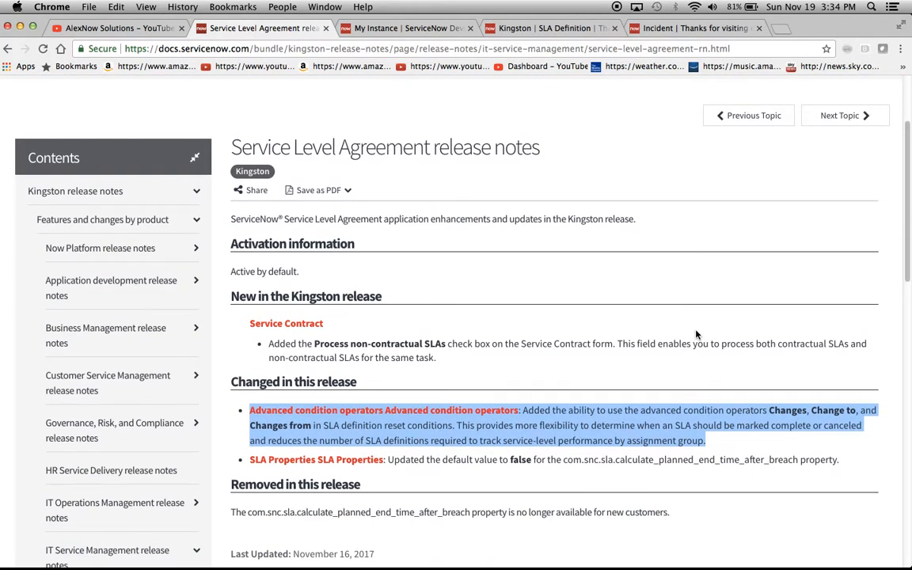
scroll(696, 334, "down", 2)
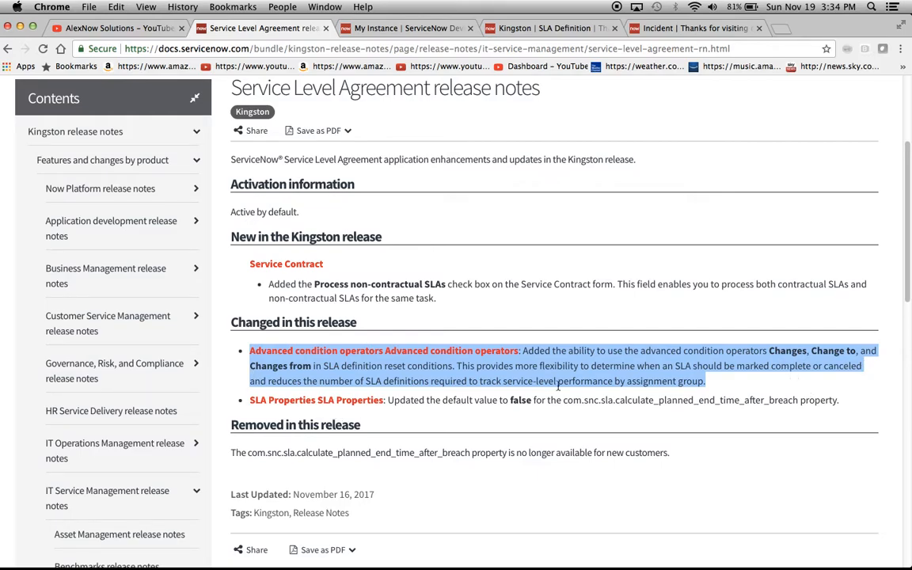
scroll(558, 386, "up", 1)
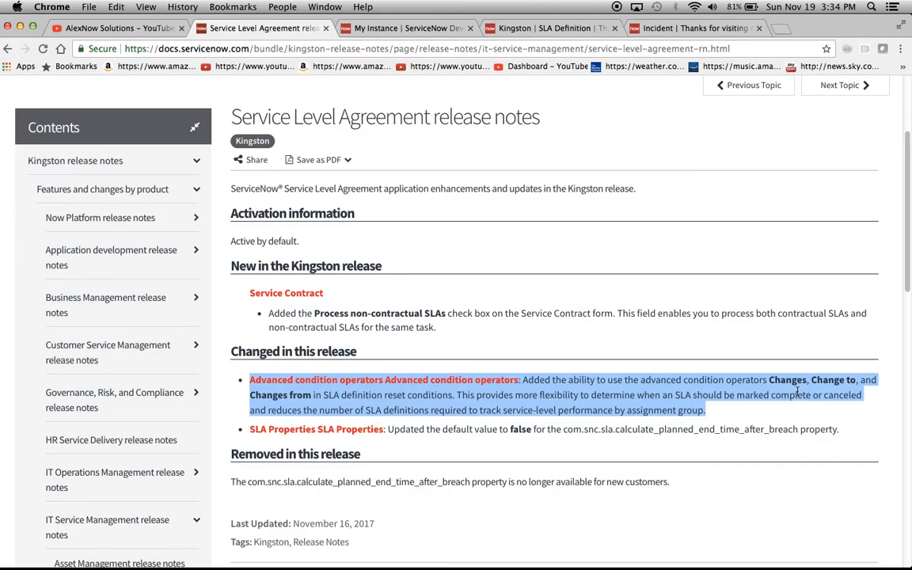
Check the build of the developer instance in Chrome, and switch to Safari to check the other developer instance
left_click(391, 30)
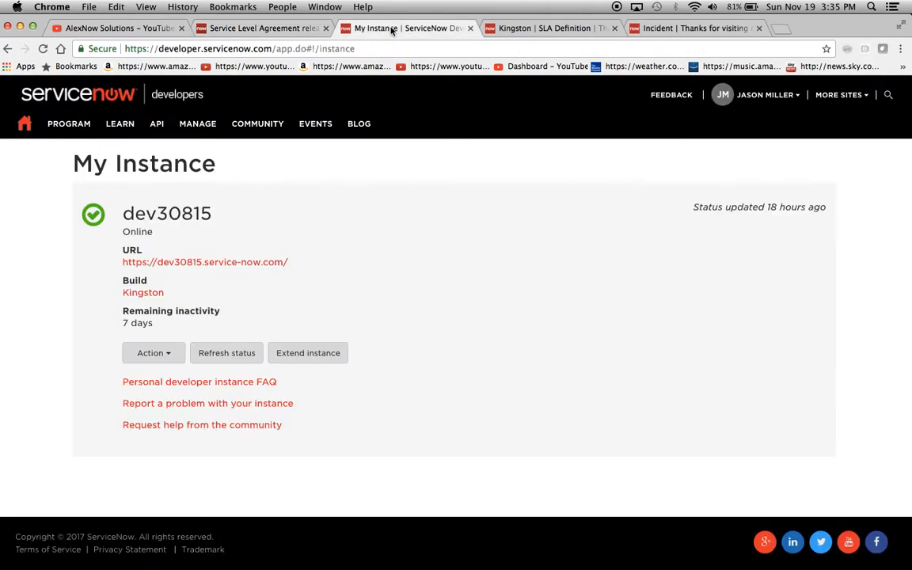
mouse_move(129, 298)
key("super+Tab")
key("super+Tab")
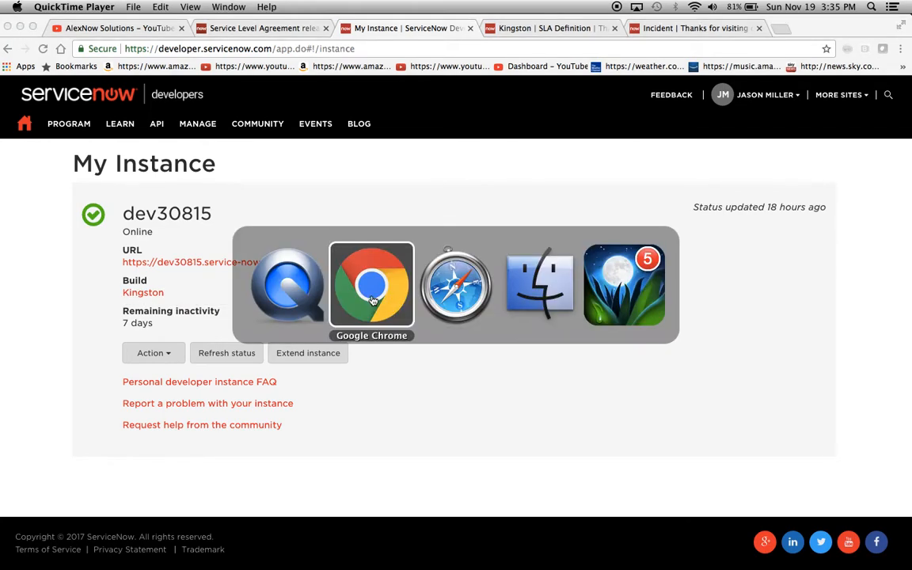
key("super+Tab")
key("super+Tab")
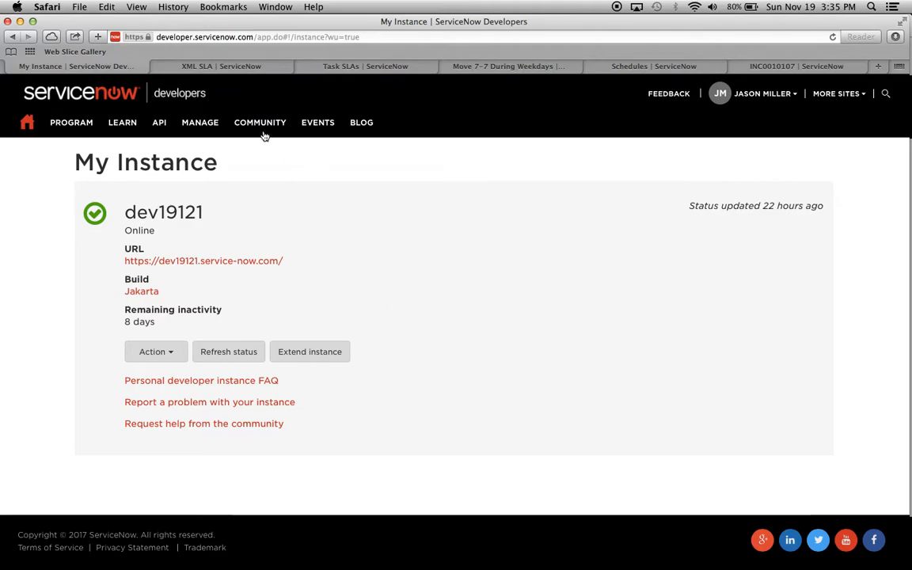
Examine which operators the XML SLA definition offers for its Approval reset condition, leaving the selection as it is
left_click(203, 66)
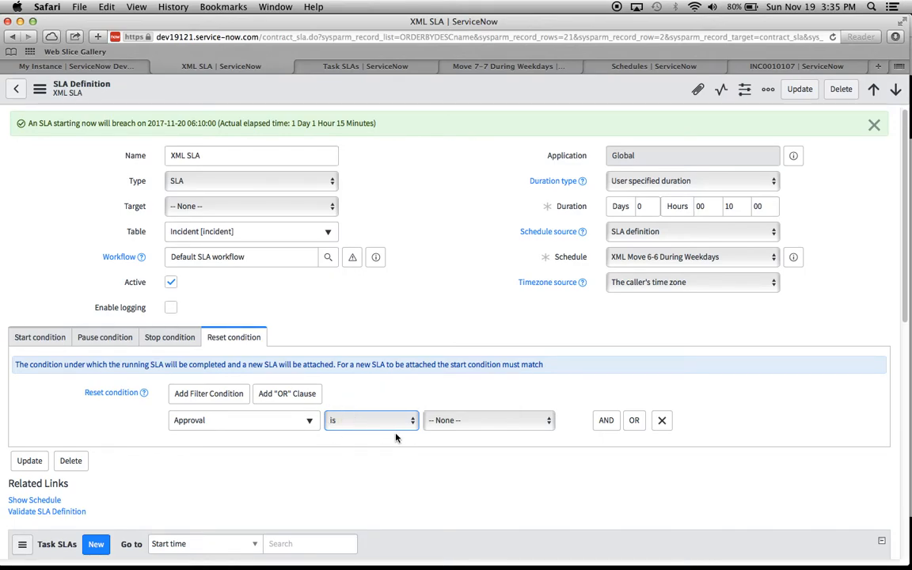
scroll(476, 426, "down", 2)
left_click(413, 361)
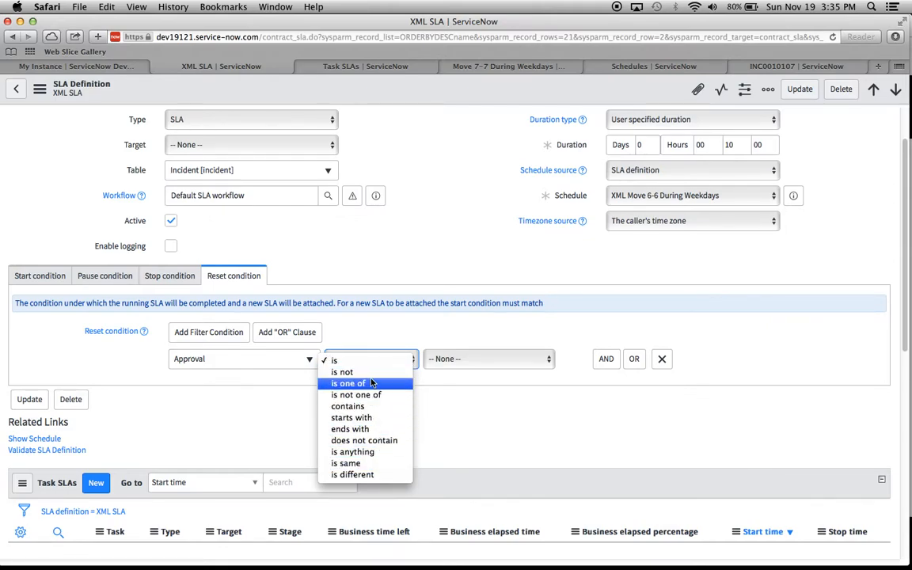
left_click(461, 408)
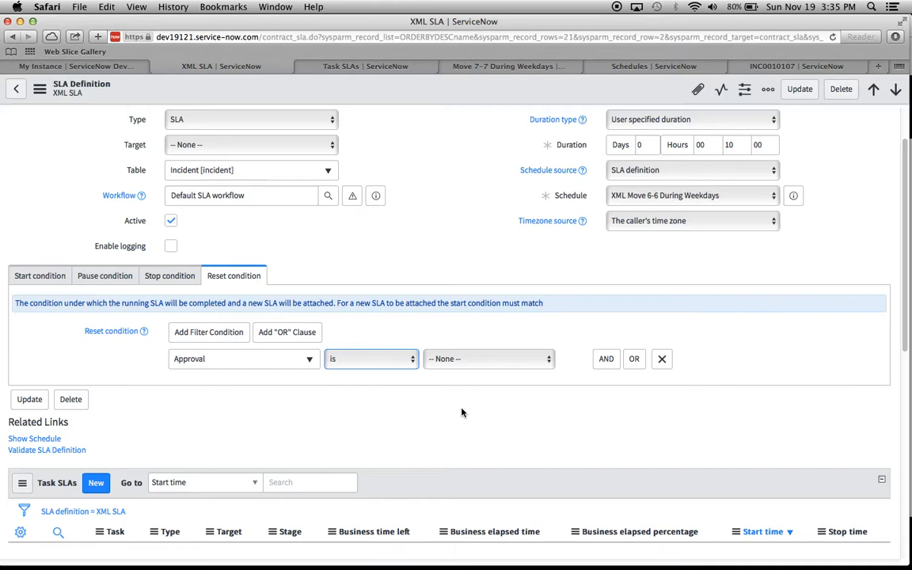
Switch back to Chrome and examine the Kingston SLA definition's general settings and start condition
key("super+Tab")
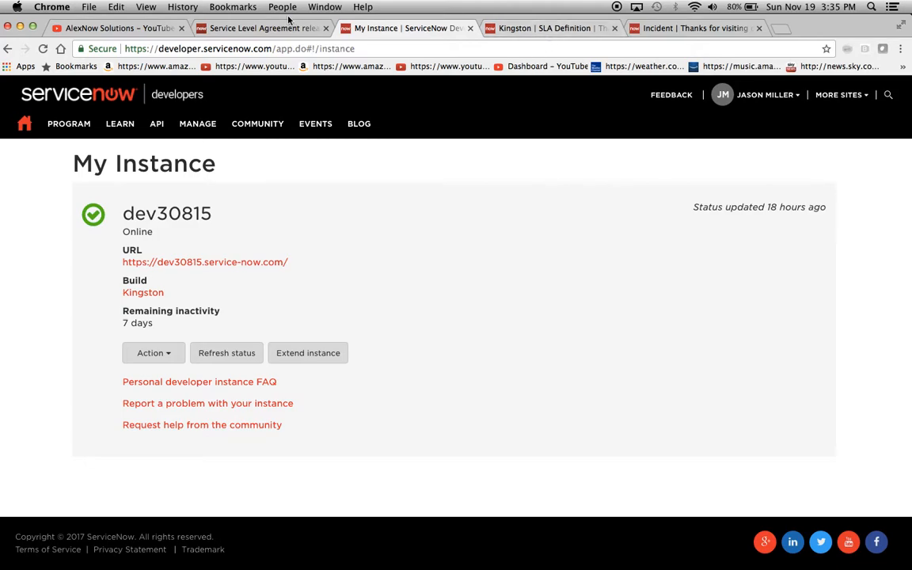
left_click(533, 27)
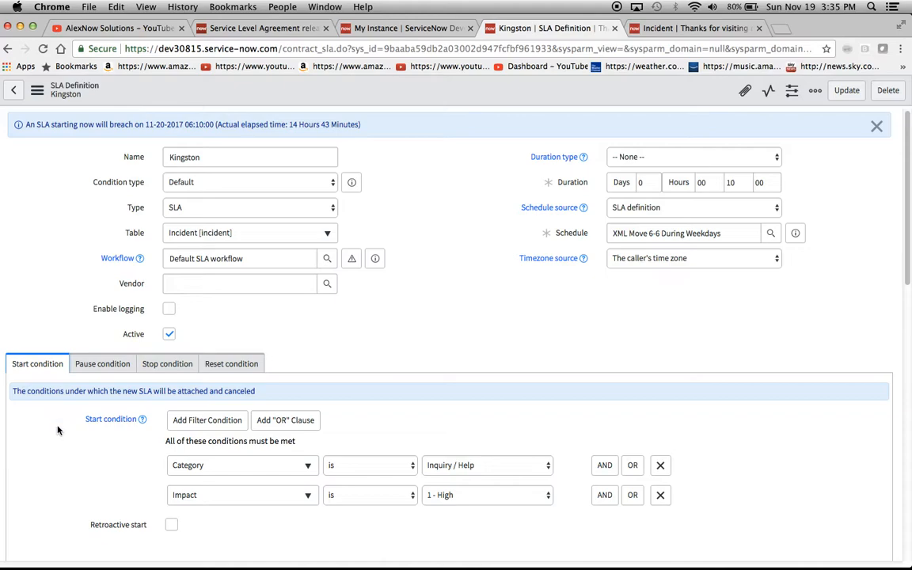
scroll(57, 420, "down", 2)
scroll(57, 430, "down", 1)
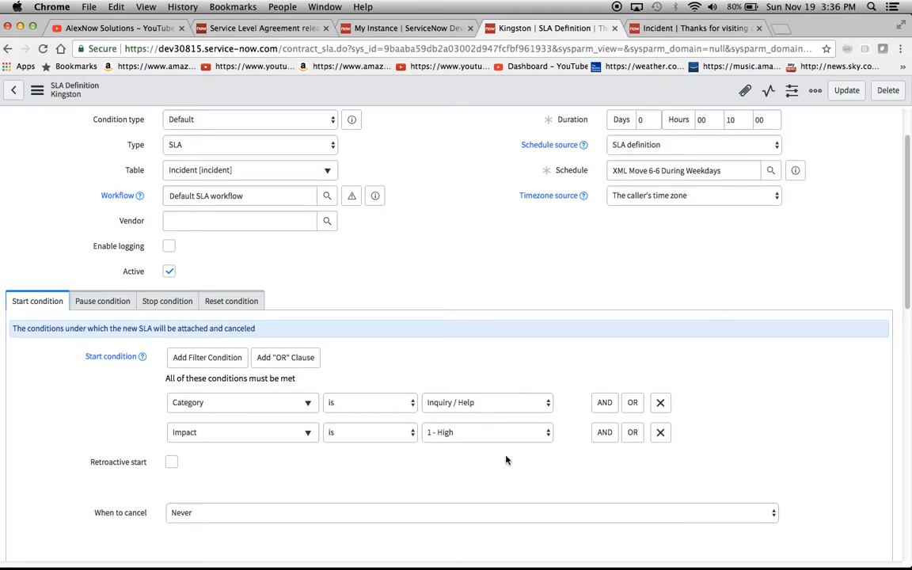
Review the pause, stop and reset conditions of the Kingston SLA definition
left_click(232, 305)
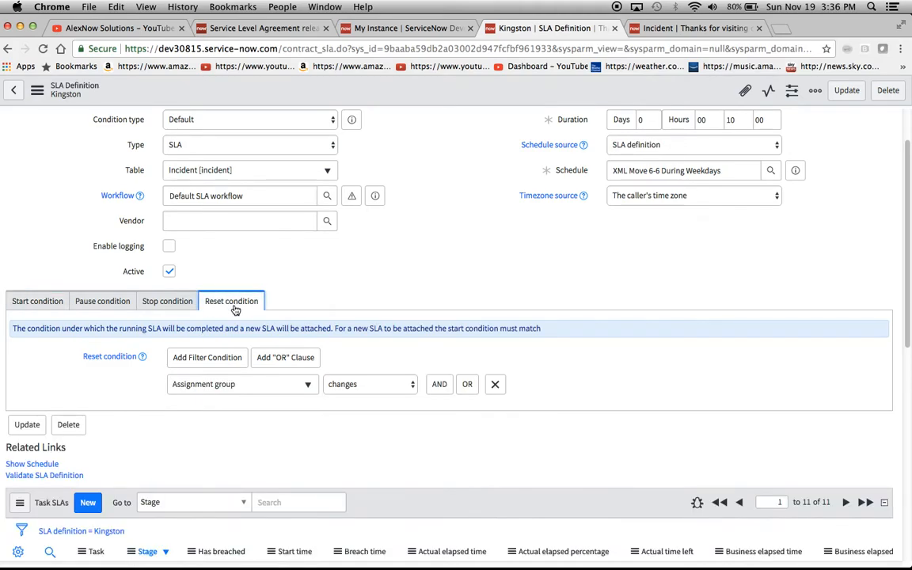
left_click(107, 305)
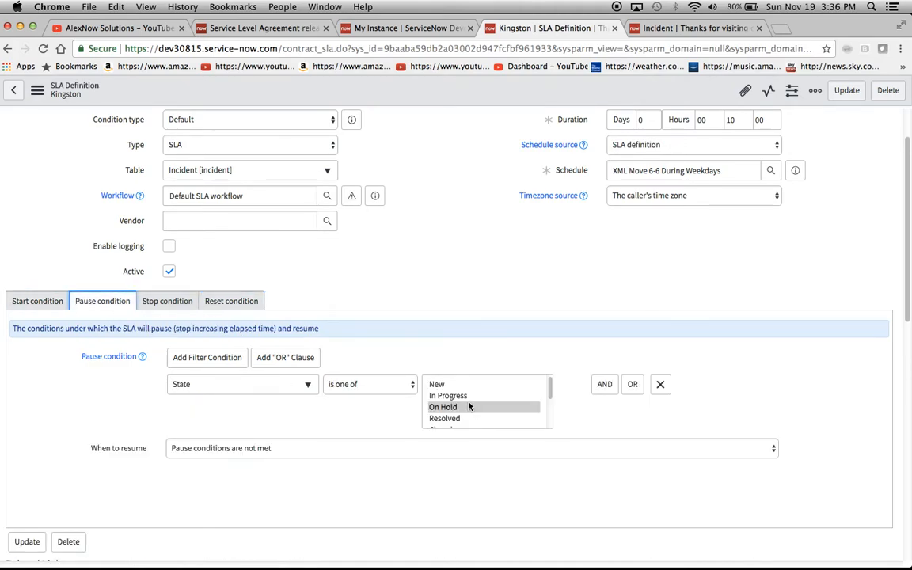
scroll(516, 404, "down", 2)
left_click(517, 406)
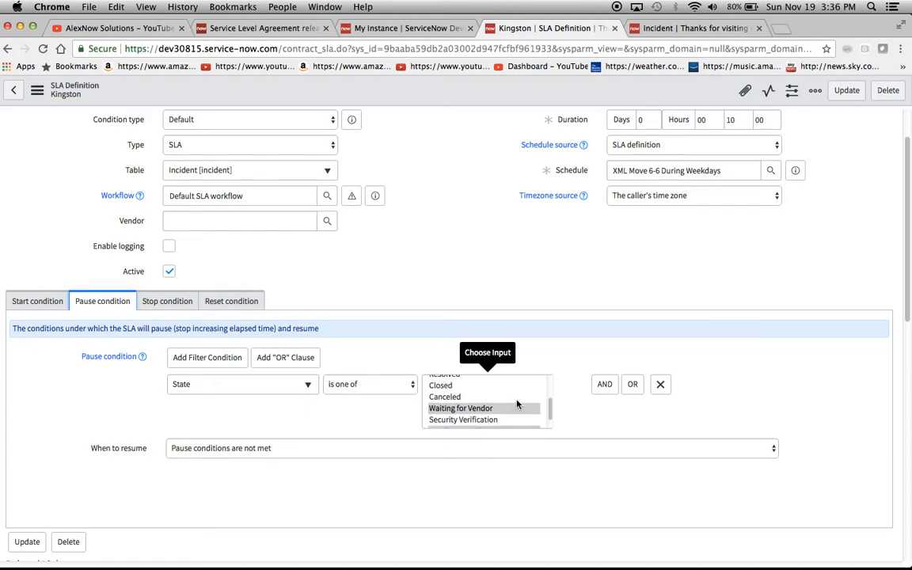
left_click(165, 305)
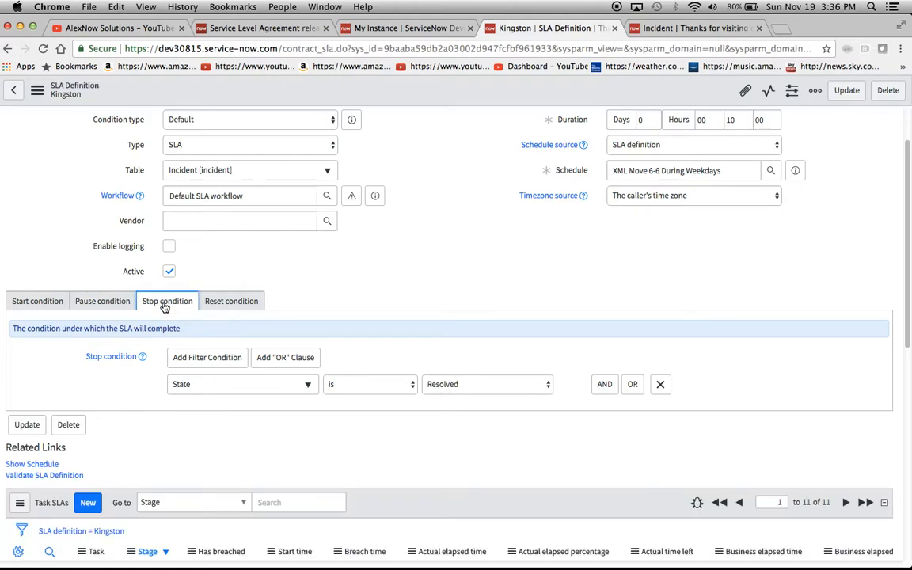
left_click(227, 309)
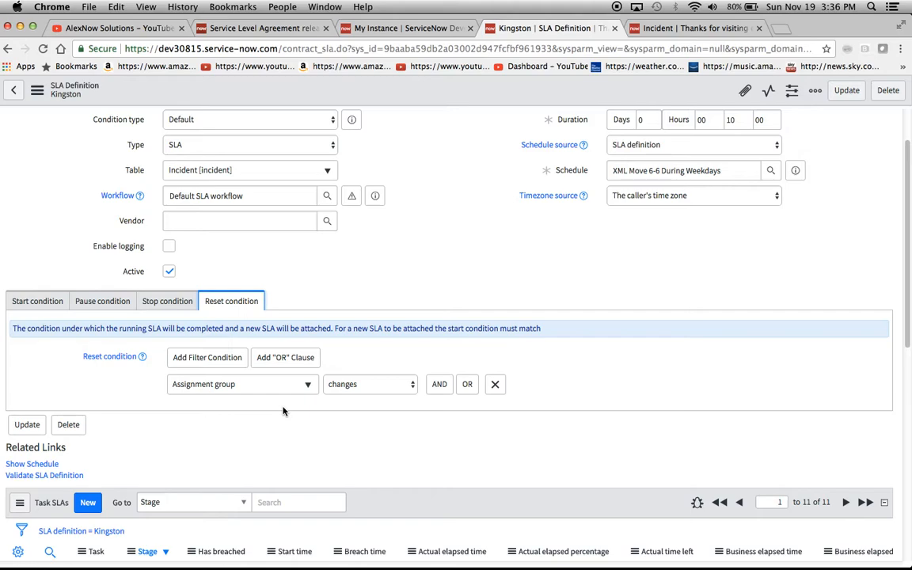
scroll(284, 411, "up", 1)
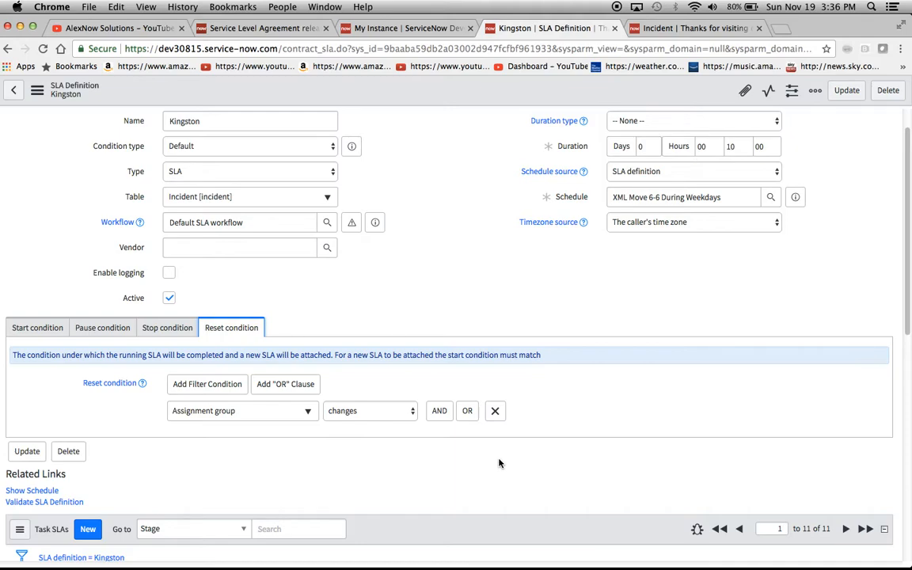
scroll(499, 463, "up", 2)
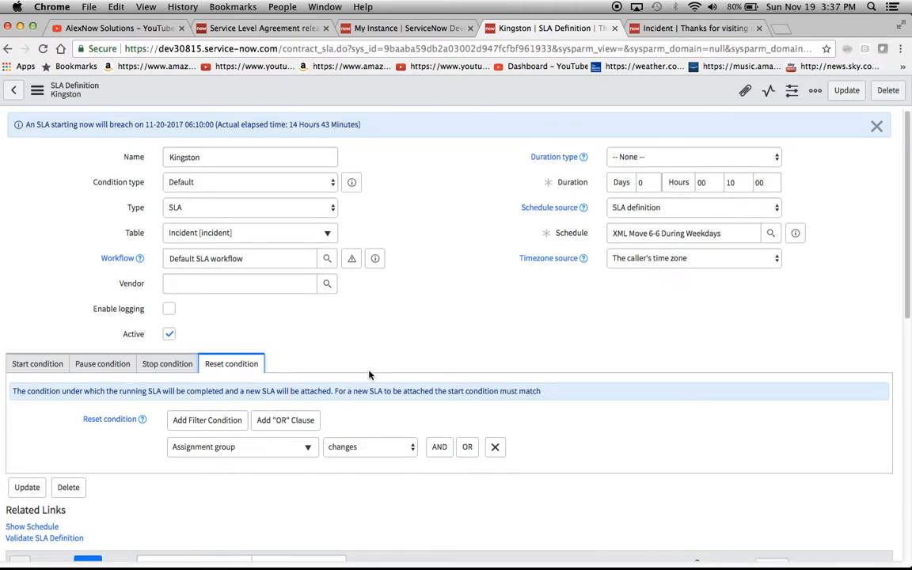
Copy the existing Inquiry / Help incident into a new incident record
left_click(647, 28)
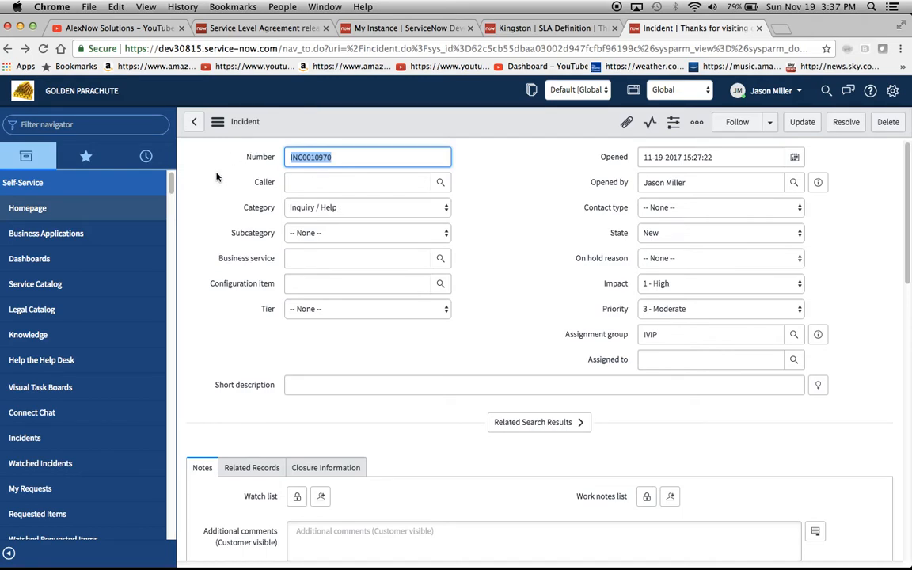
left_click(217, 123)
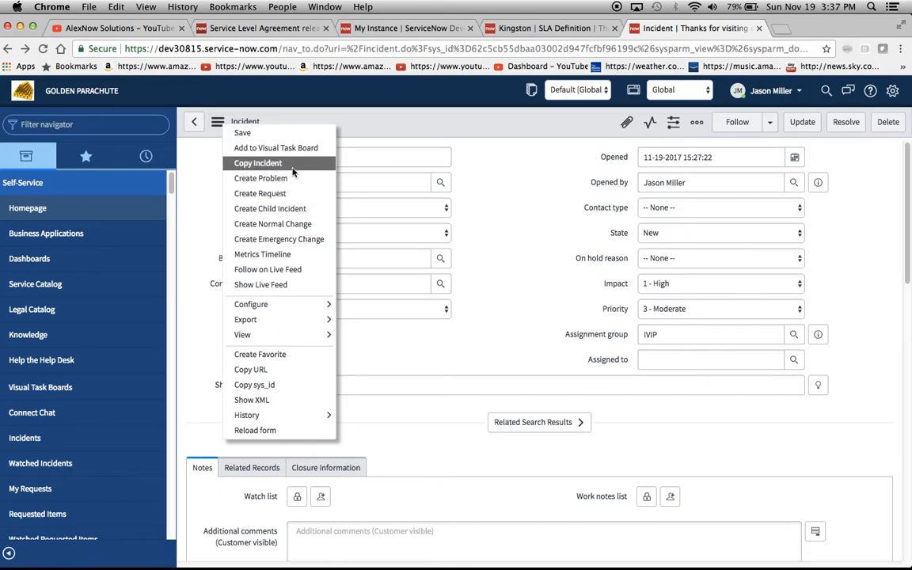
left_click(221, 169)
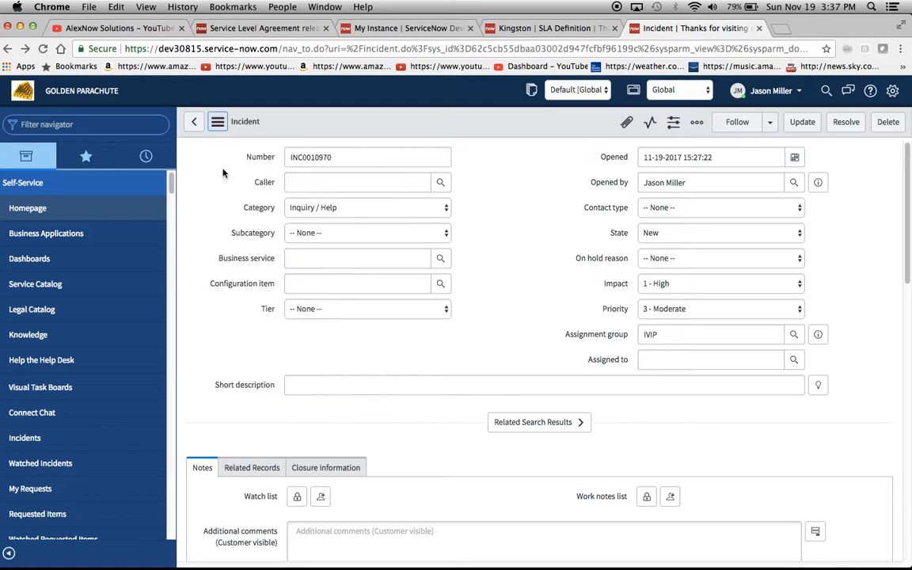
left_click(219, 123)
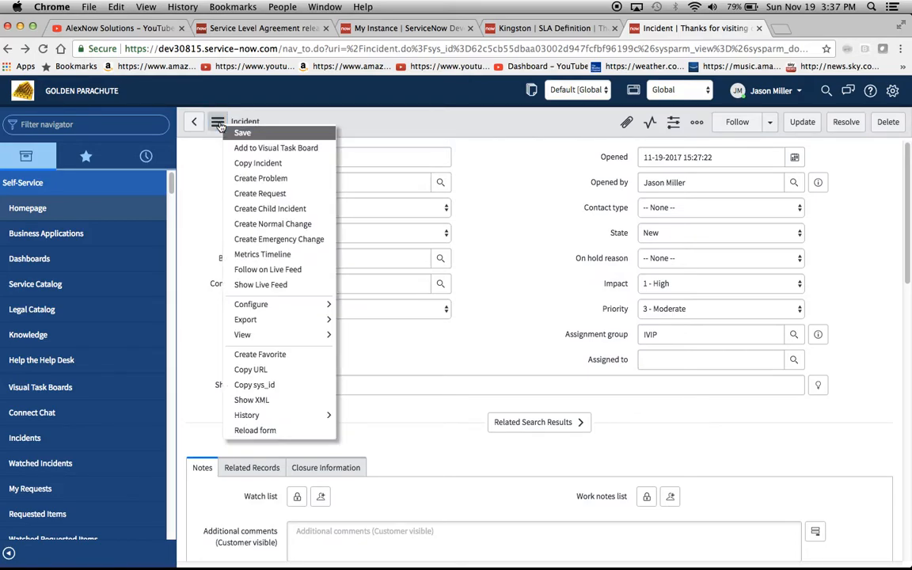
left_click(258, 164)
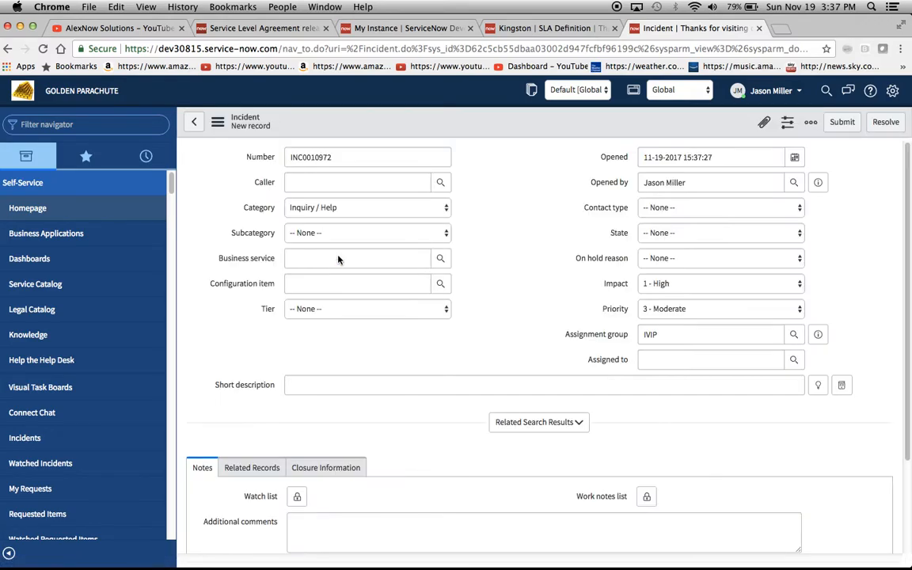
Compare the Kingston SLA's start condition with the category and impact of the copied incident
left_click(546, 28)
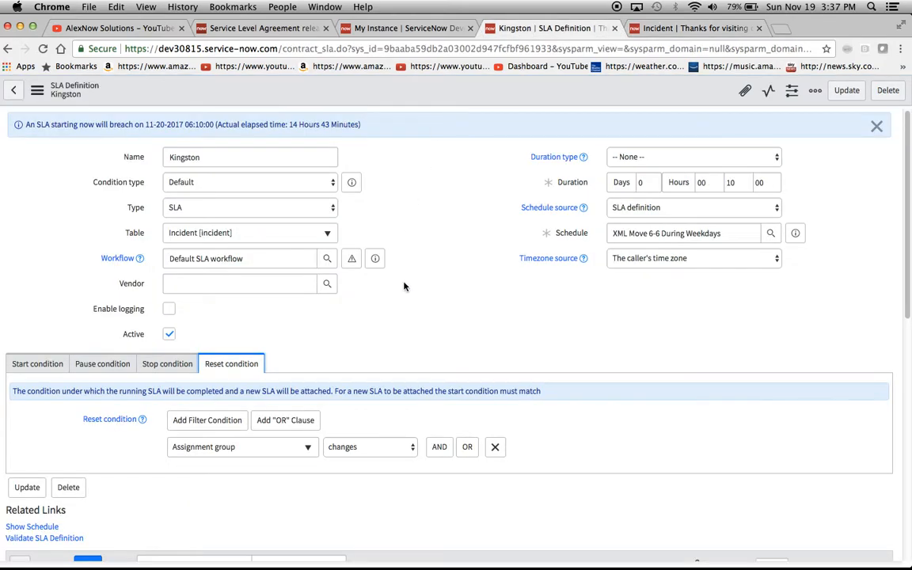
left_click(38, 366)
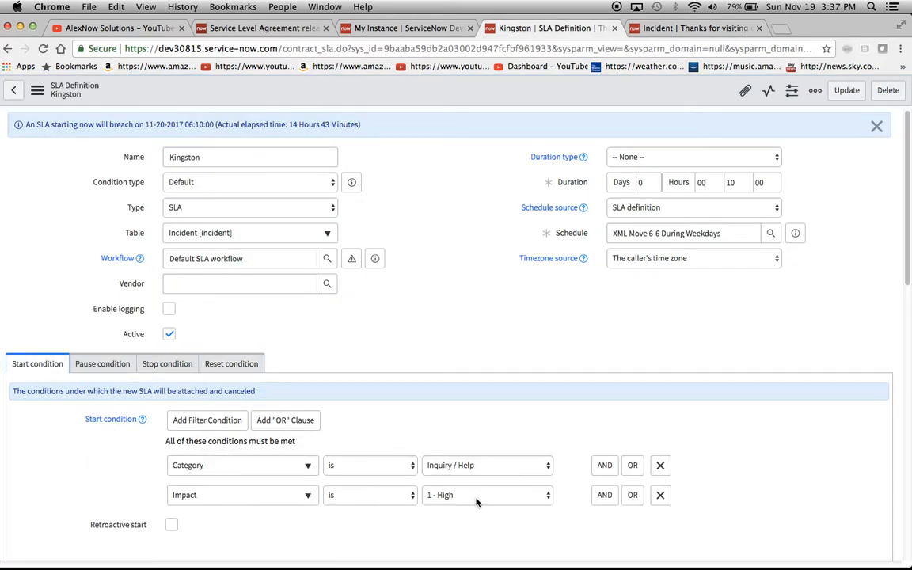
left_click(673, 31)
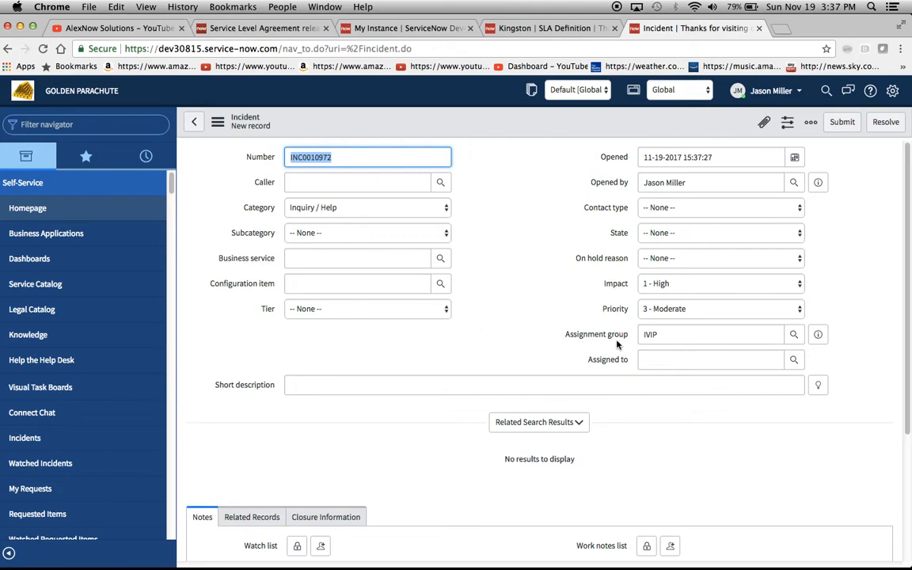
Save the copied incident, staying on its form, and check the task SLAs attached to it
left_click(218, 121)
left_click(245, 135)
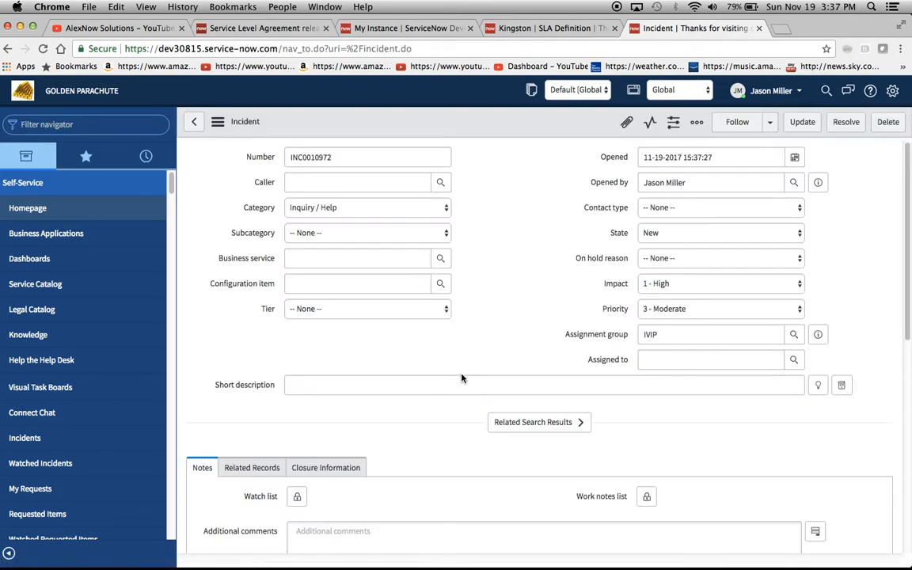
scroll(461, 376, "down", 5)
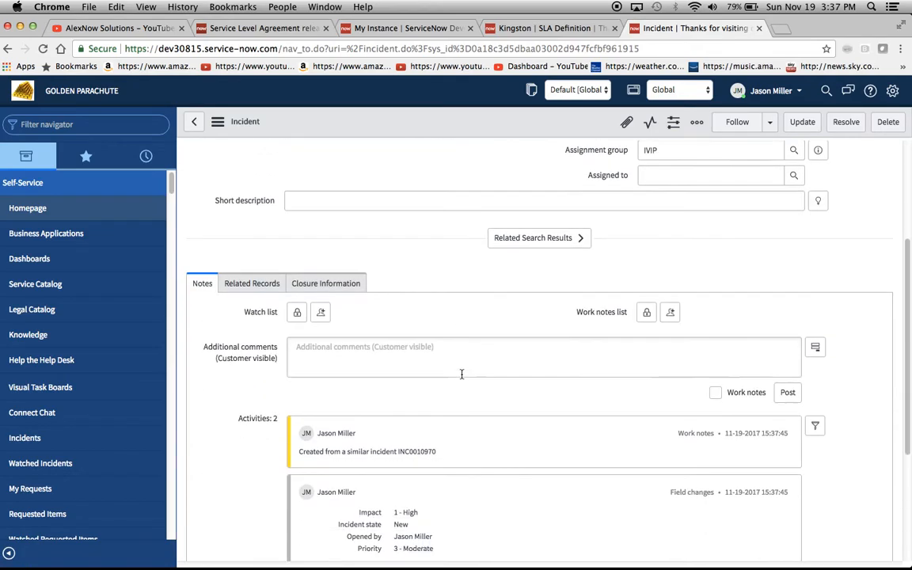
scroll(462, 373, "down", 7)
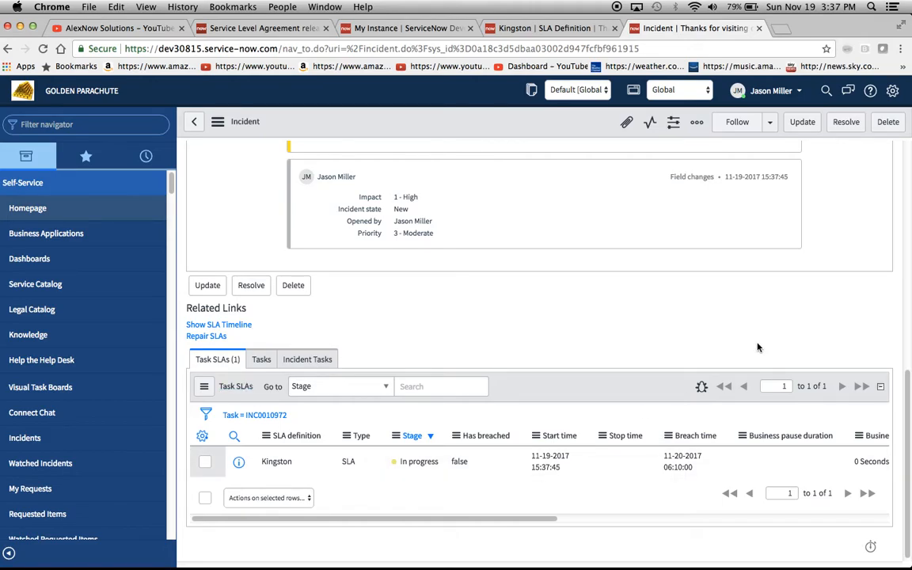
Set the incident's assignment group to Software and save the record, staying on its form
scroll(758, 347, "up", 8)
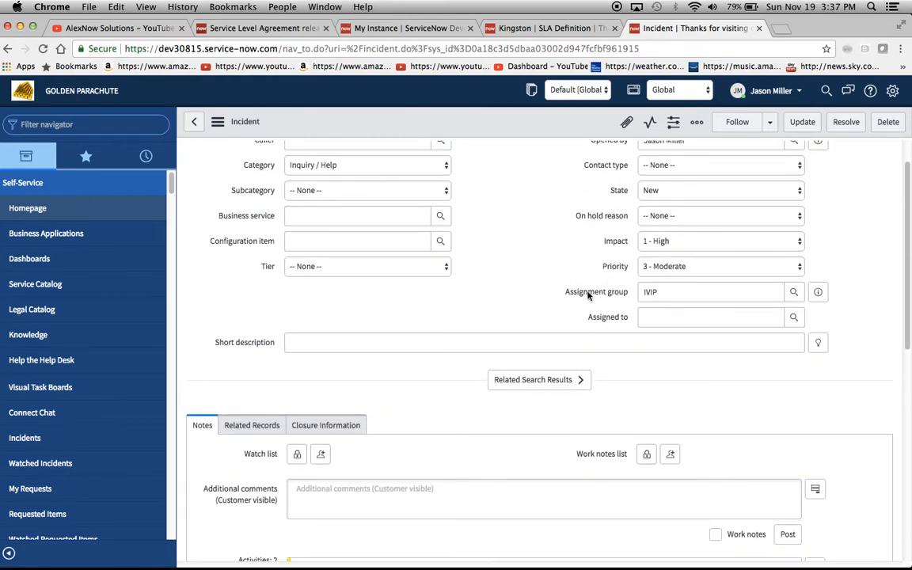
left_click(620, 292)
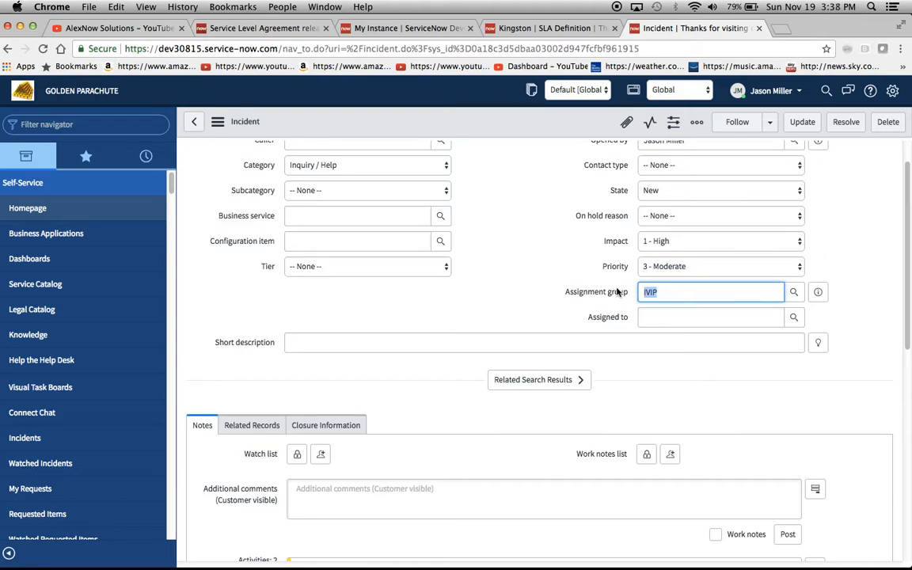
type("Software")
key("Down")
key("Return")
left_click(218, 122)
left_click(239, 133)
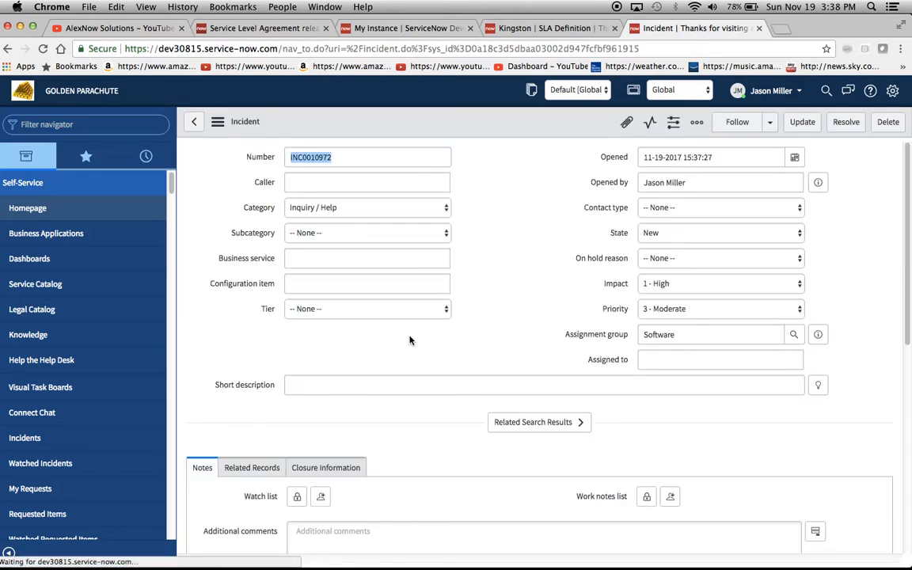
Examine the stages and start and stop times of the incident's task SLAs for the Software assignment group change
scroll(409, 340, "down", 5)
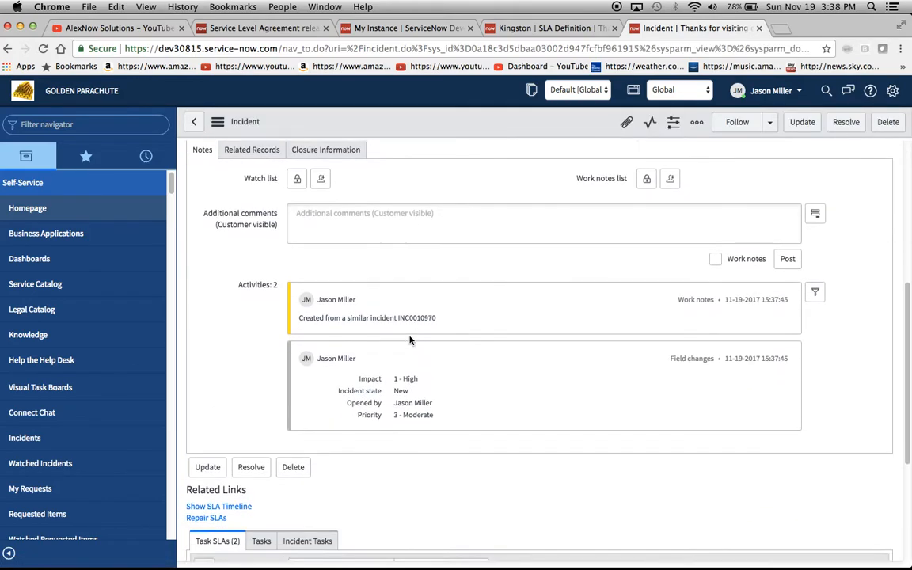
scroll(409, 341, "down", 3)
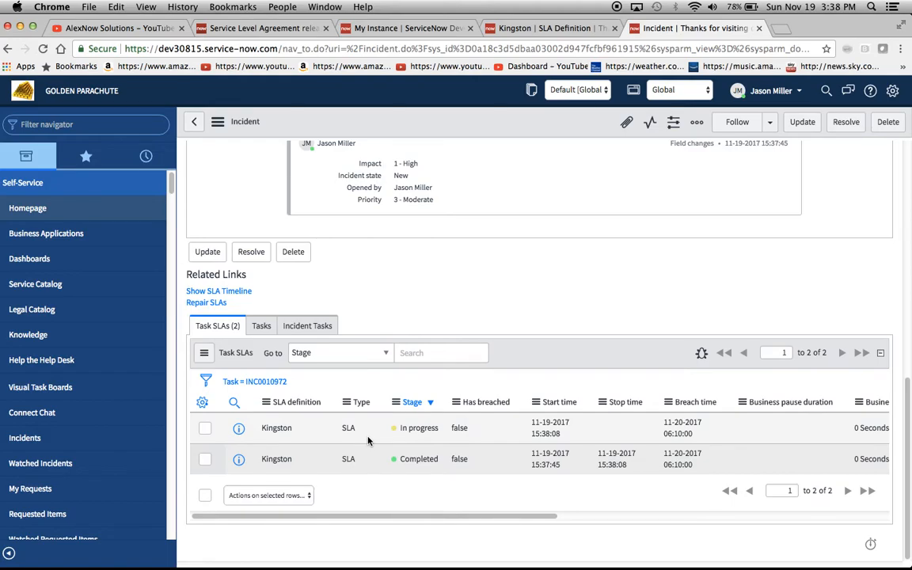
scroll(367, 440, "up", 4)
scroll(448, 452, "up", 1)
scroll(448, 452, "down", 5)
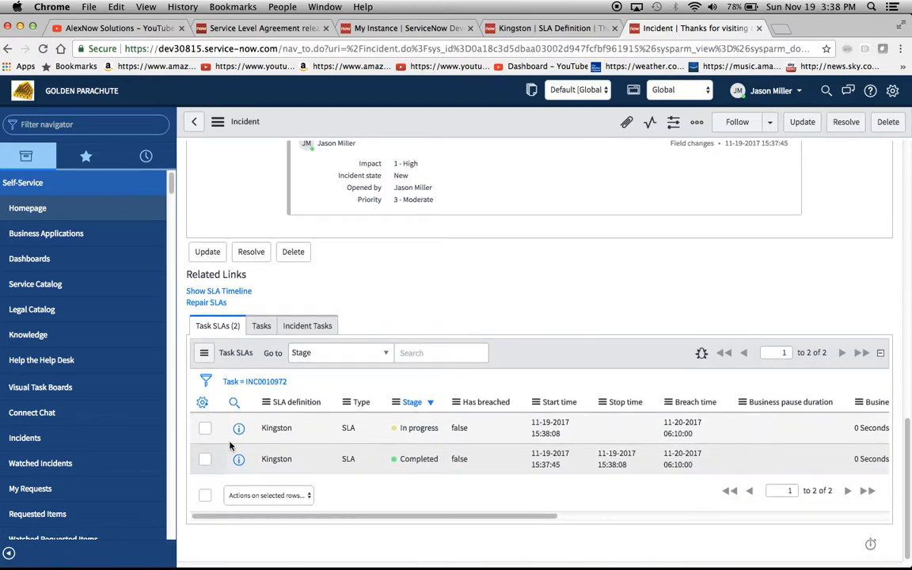
Set the incident's assignment group to IVIP, save the record while staying on its form, and check its task SLAs
scroll(490, 443, "up", 15)
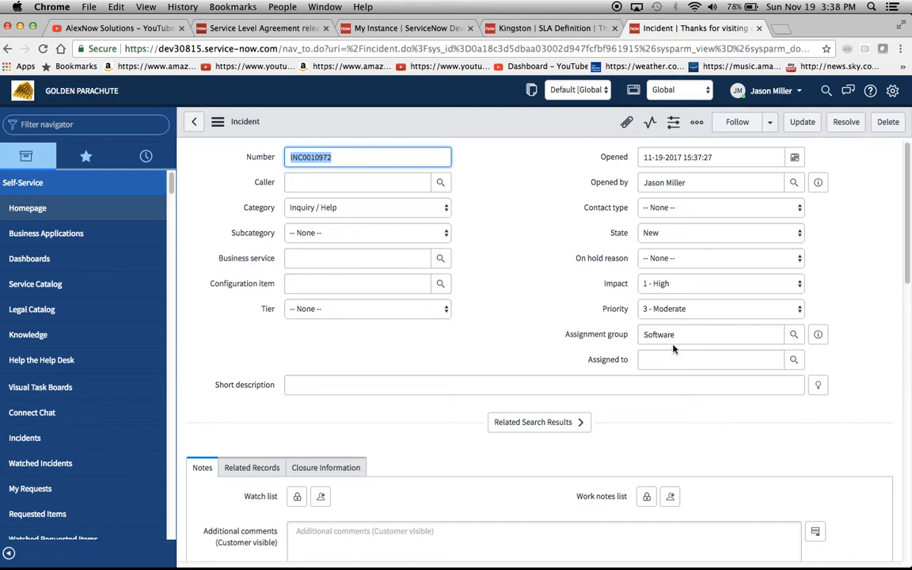
double_click(643, 335)
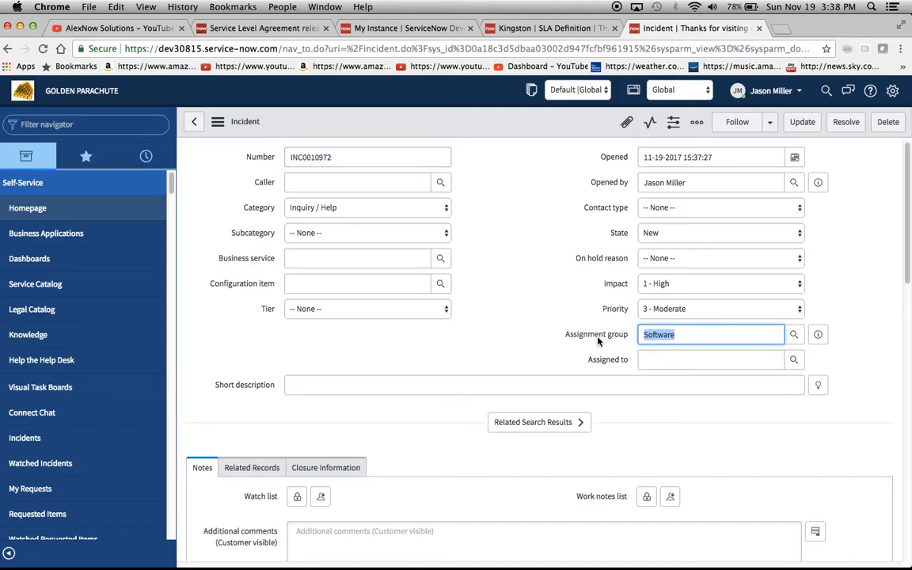
type("IVI")
left_click(663, 363)
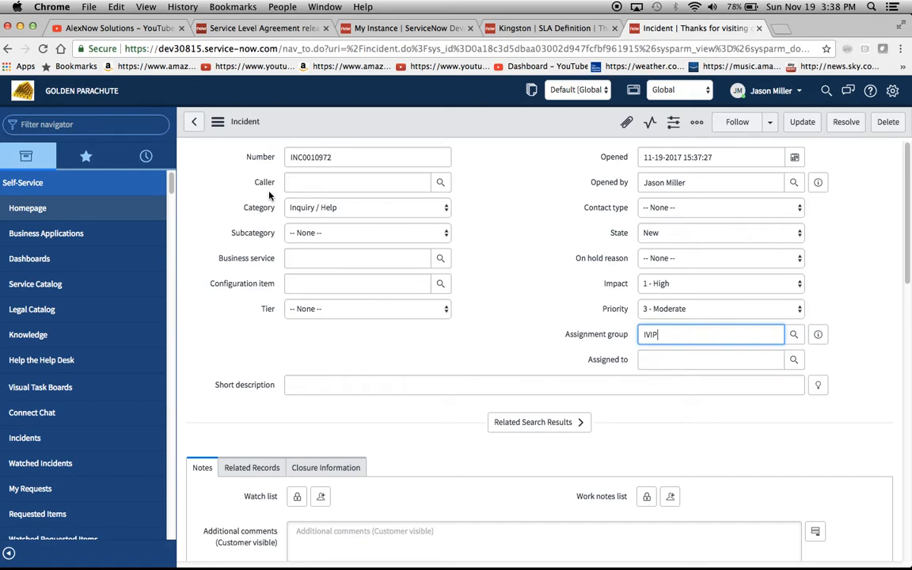
left_click(219, 122)
left_click(231, 127)
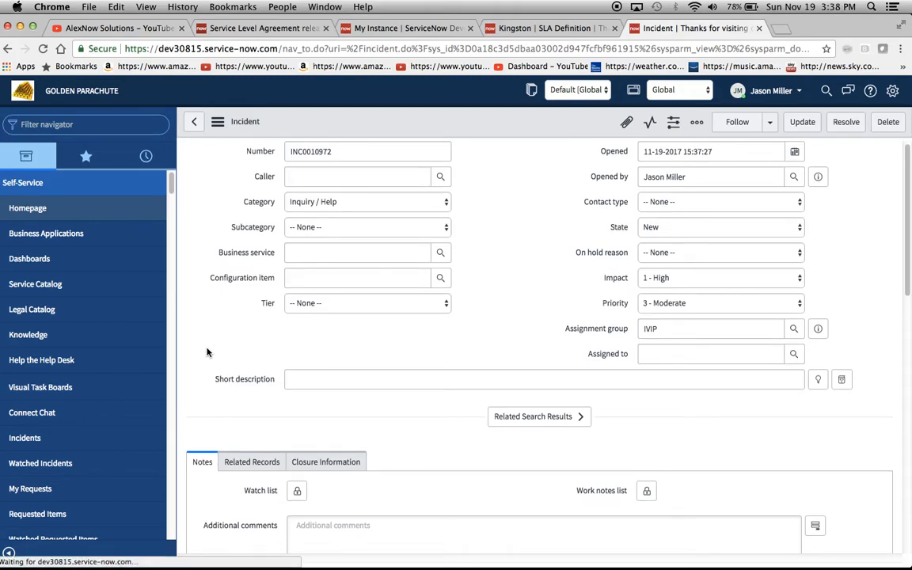
scroll(206, 352, "down", 10)
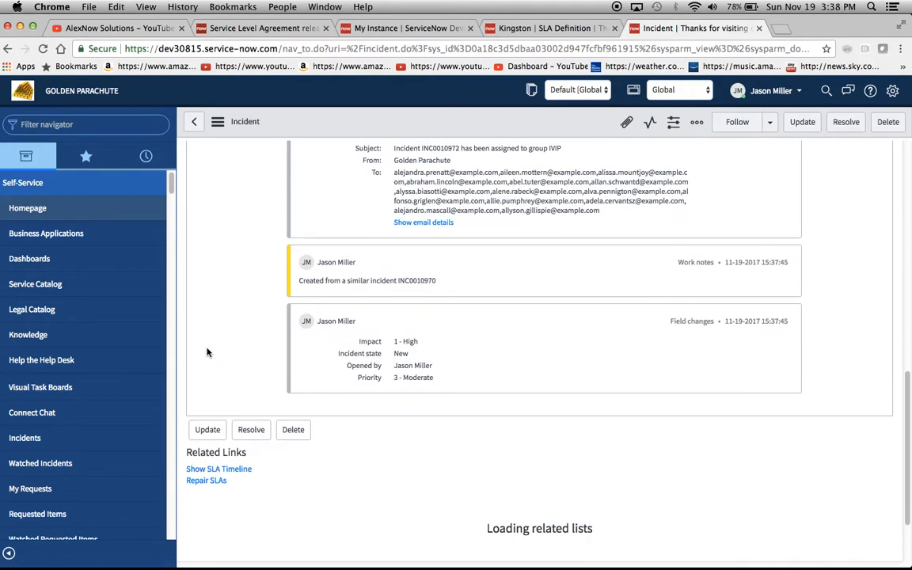
scroll(207, 352, "down", 4)
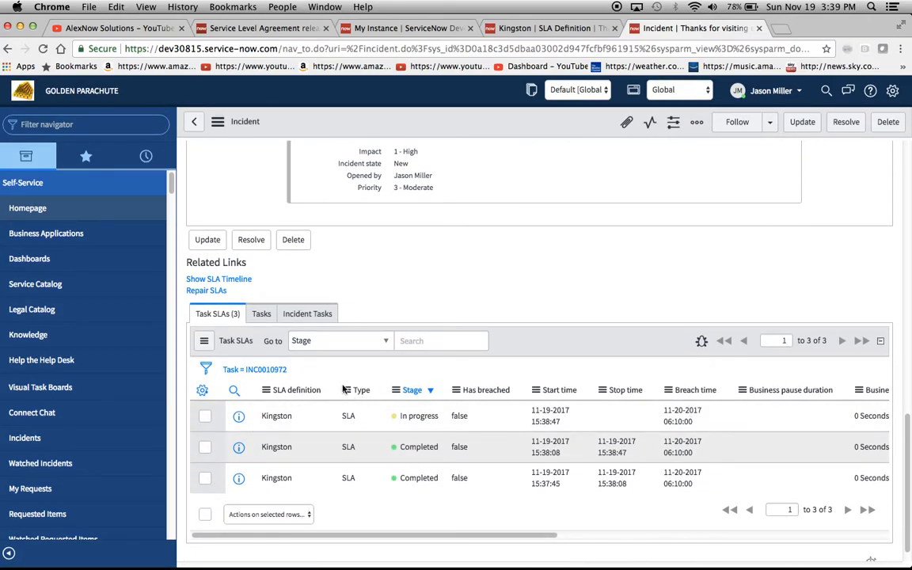
Copy the incident assigned to IVIP into a new incident record
scroll(486, 240, "up", 10)
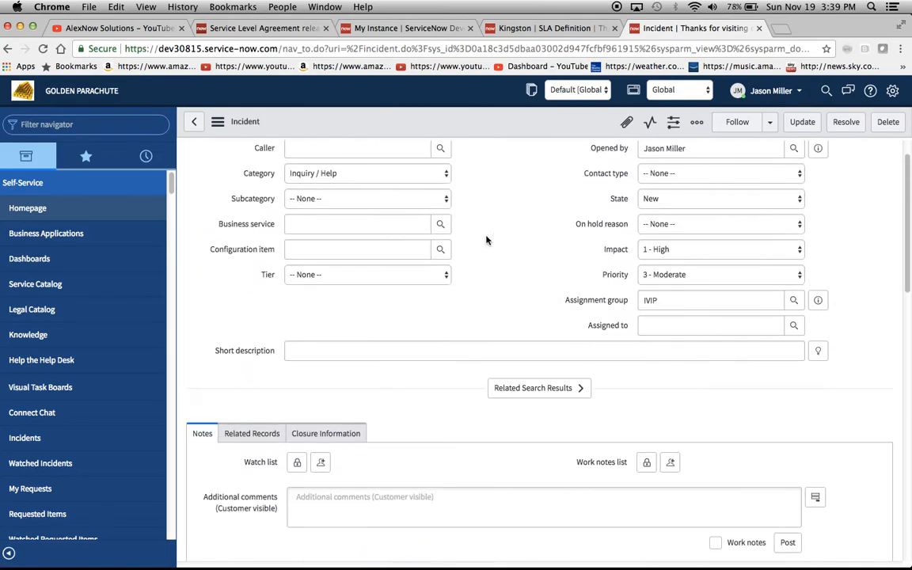
scroll(486, 240, "up", 2)
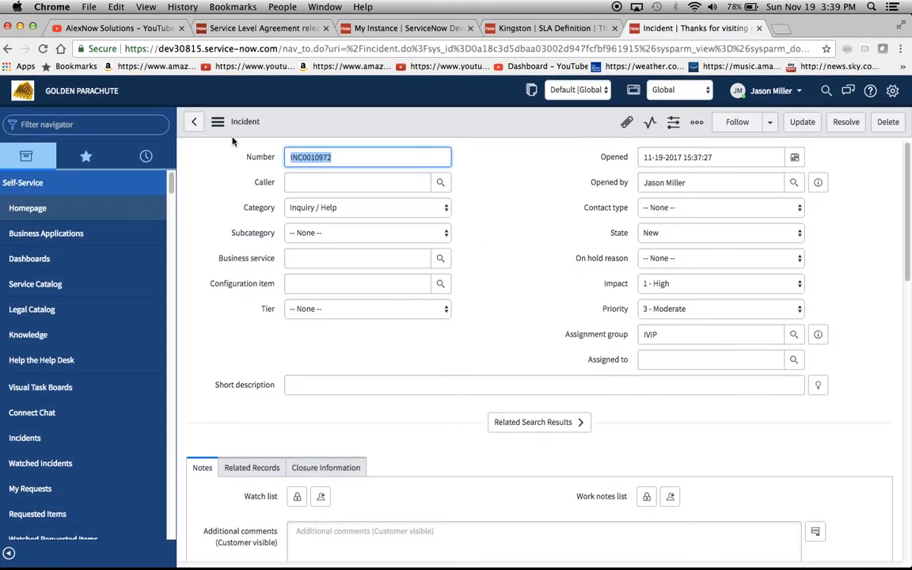
left_click(217, 121)
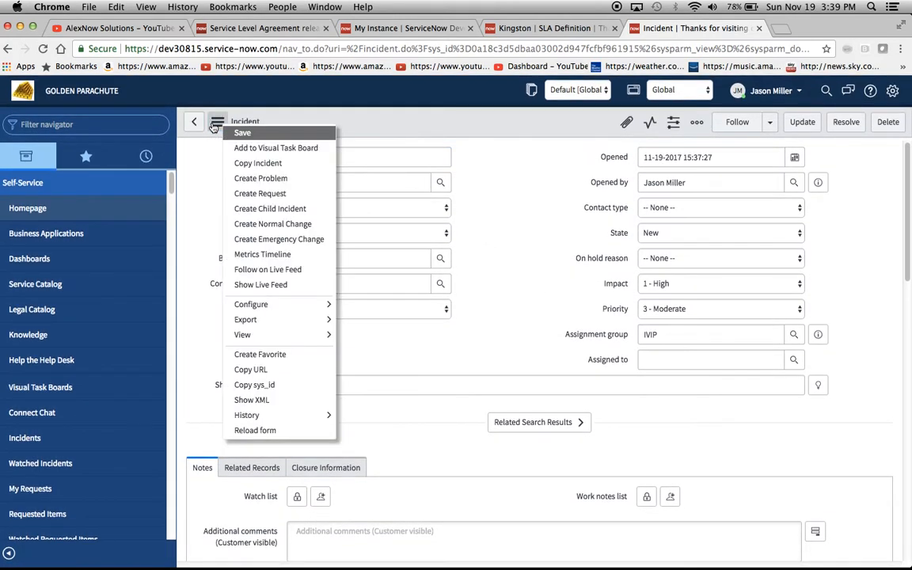
left_click(257, 163)
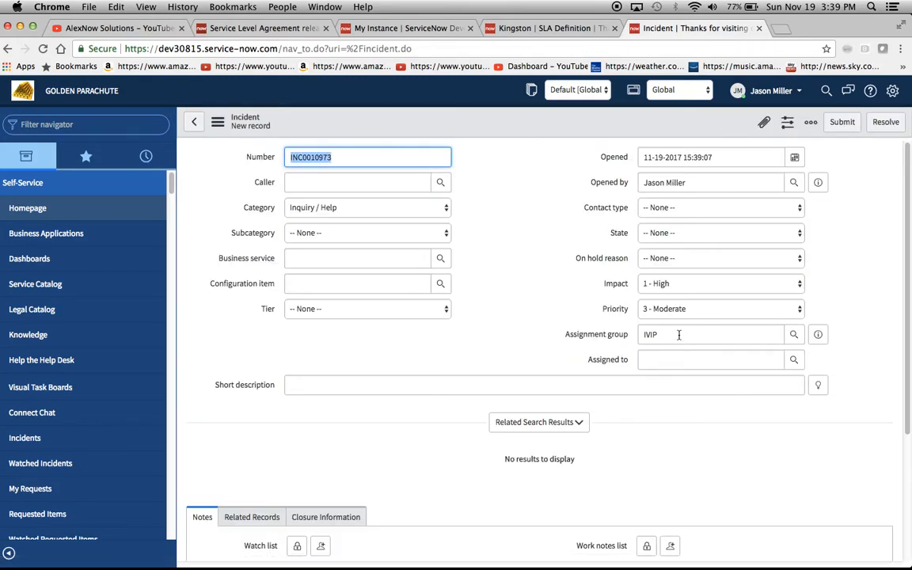
Clear the assignment group of the new incident and save the record, staying on its form
left_click(595, 336)
key("BackSpace")
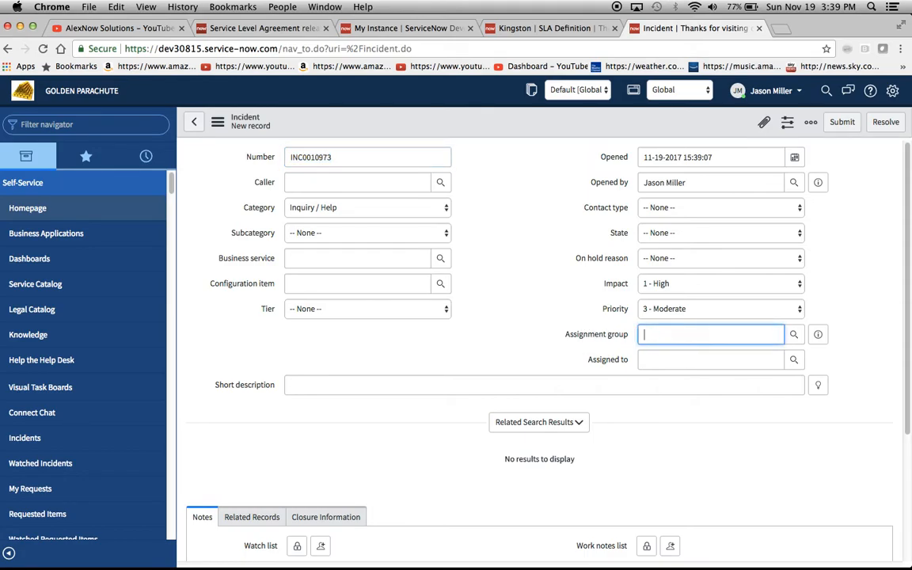
scroll(486, 342, "down", 5)
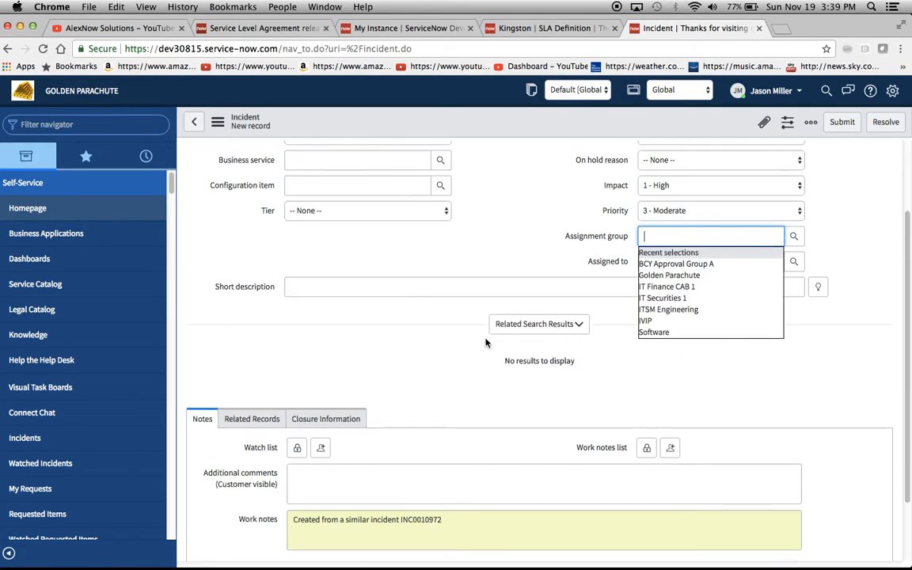
scroll(486, 342, "up", 5)
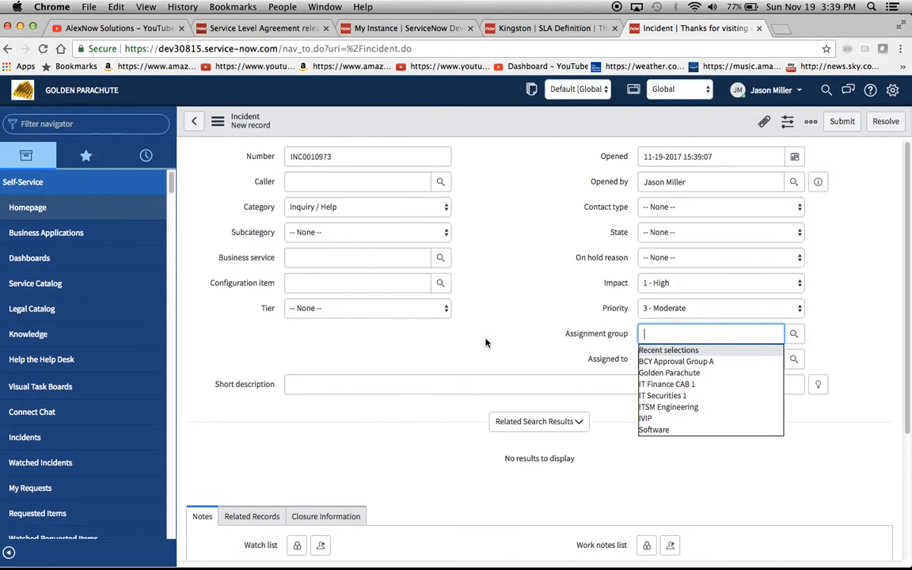
left_click(507, 306)
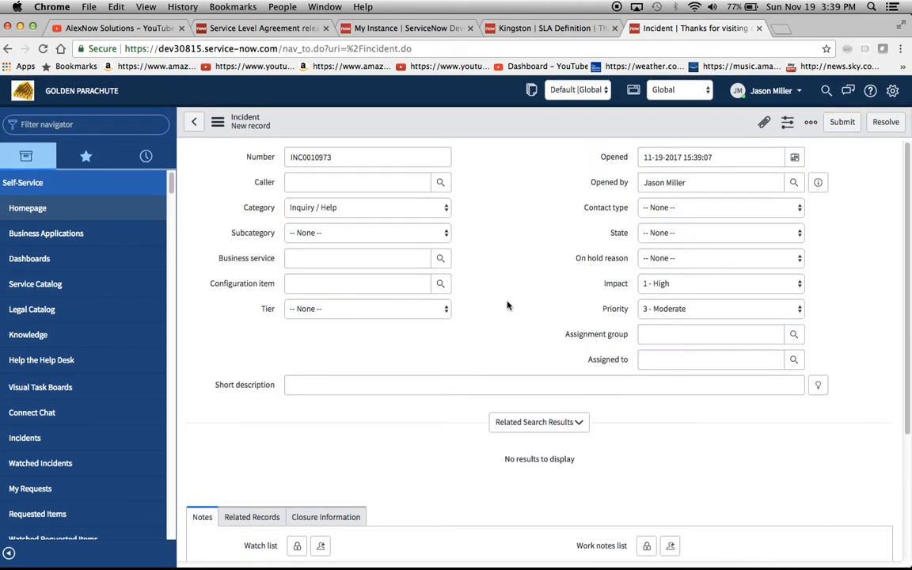
left_click(219, 123)
left_click(244, 134)
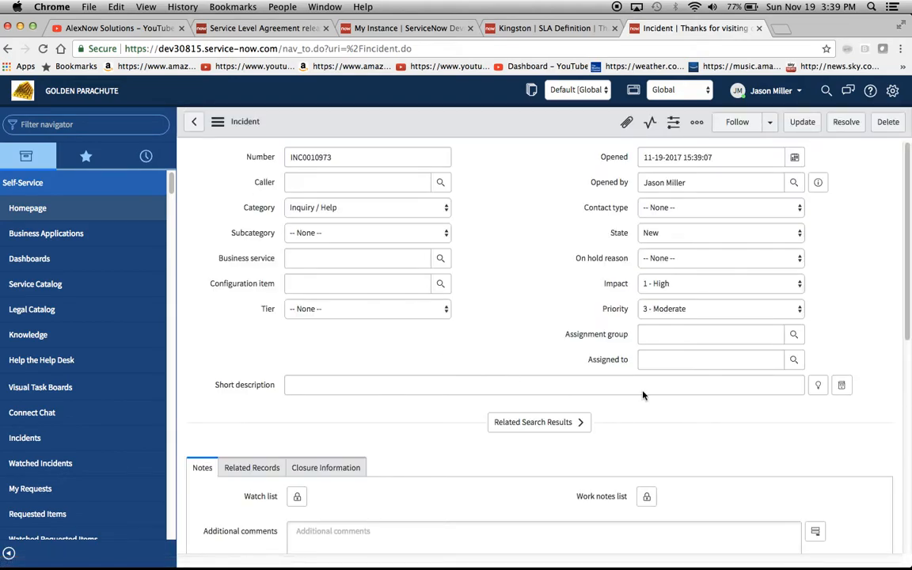
Check the task SLAs of the saved incident and review the reset condition in the Kingston SLA definition
scroll(271, 367, "down", 5)
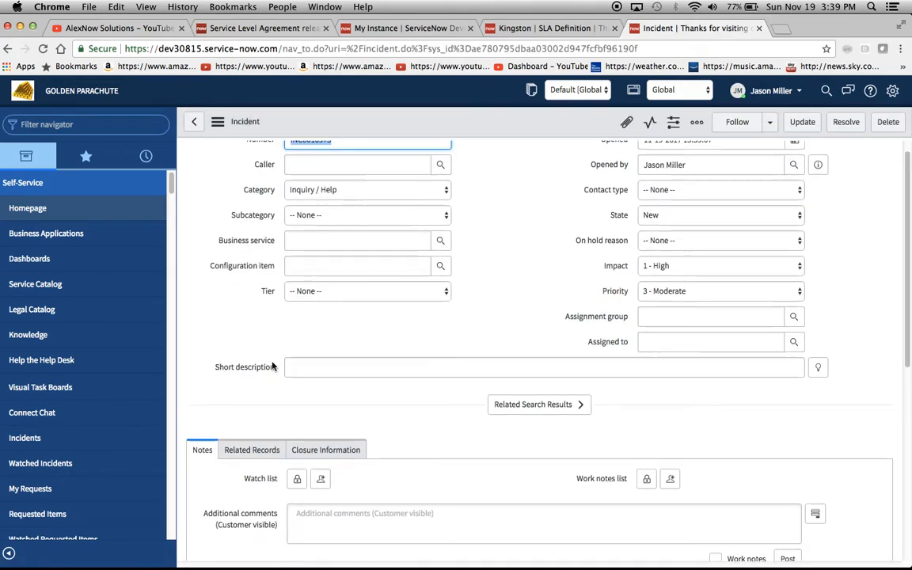
scroll(271, 366, "down", 3)
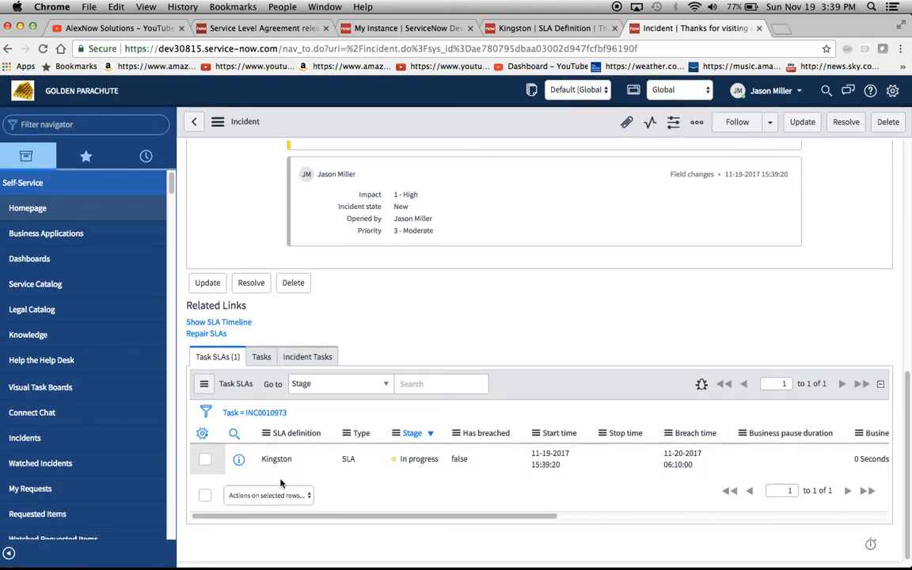
left_click(534, 28)
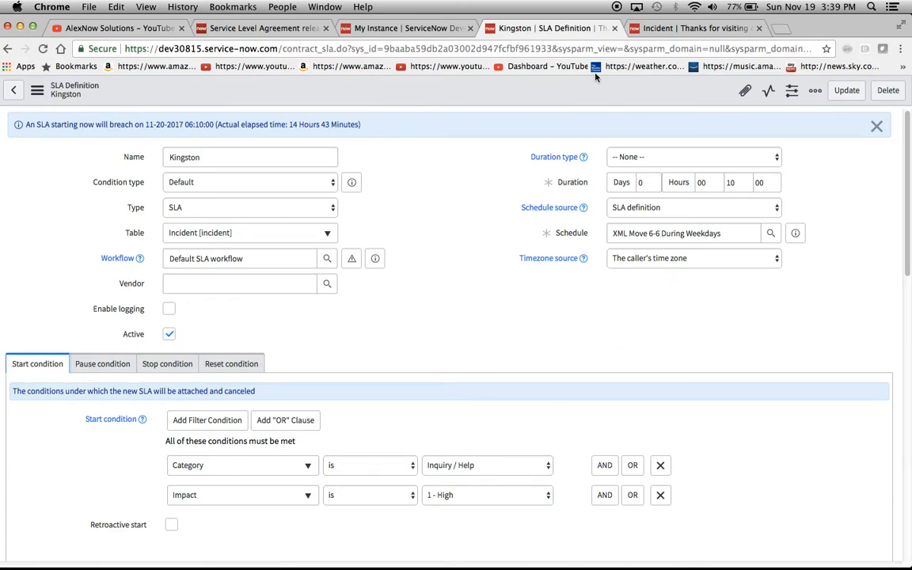
left_click(226, 363)
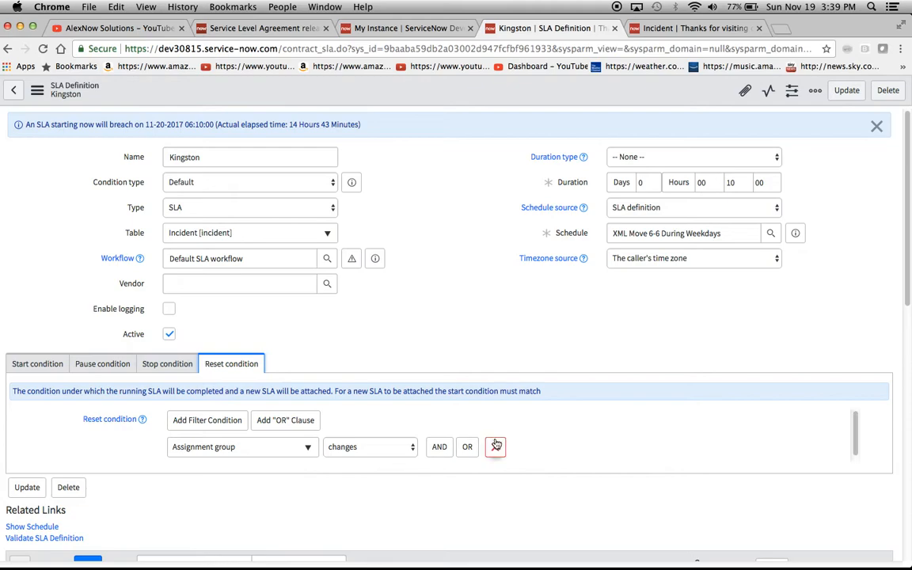
left_click(677, 28)
Set the assignment group of the incident without a group to IVIP and save the record, staying on its form
scroll(701, 287, "up", 10)
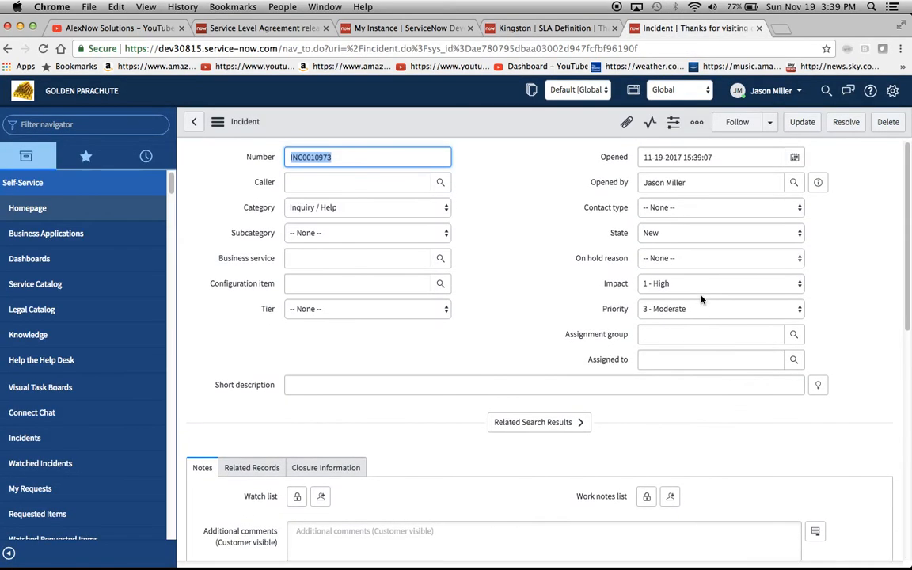
left_click(672, 359)
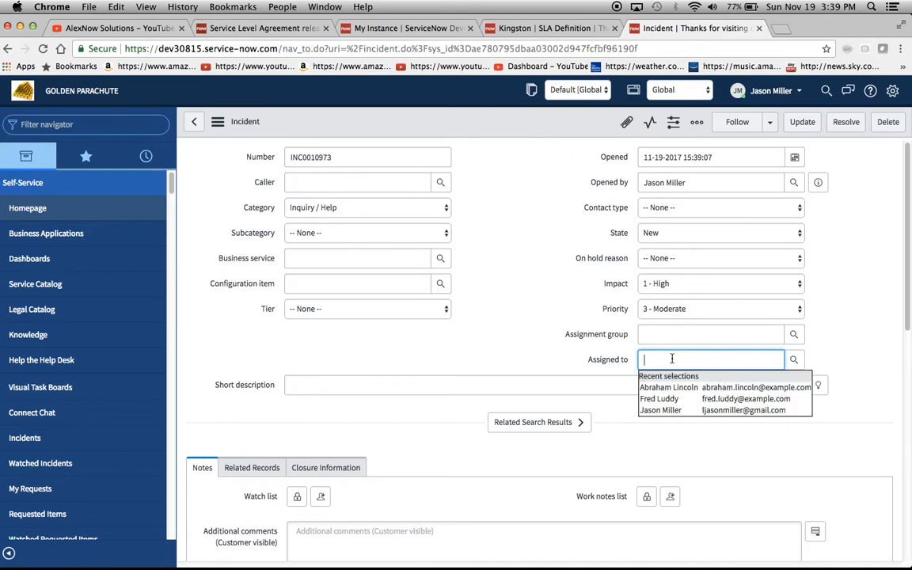
left_click(645, 333)
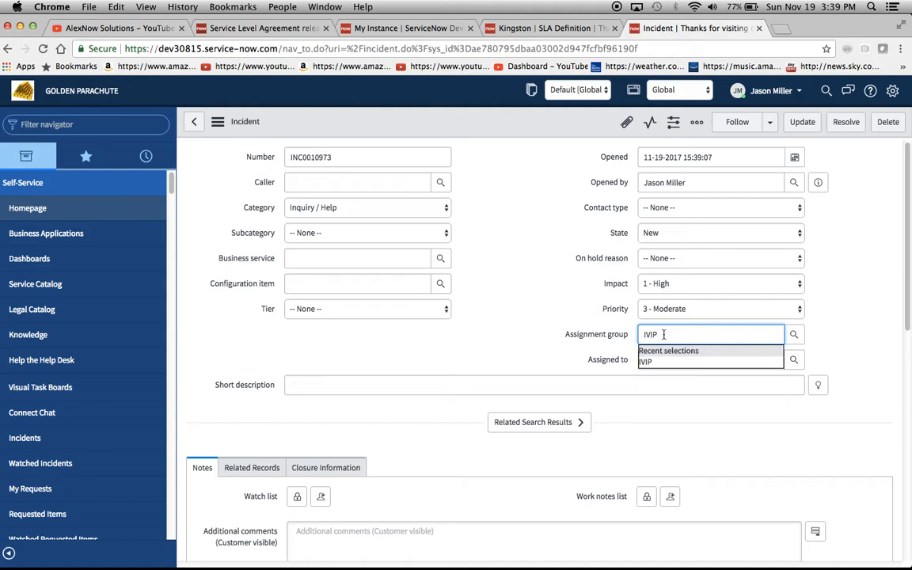
left_click(659, 362)
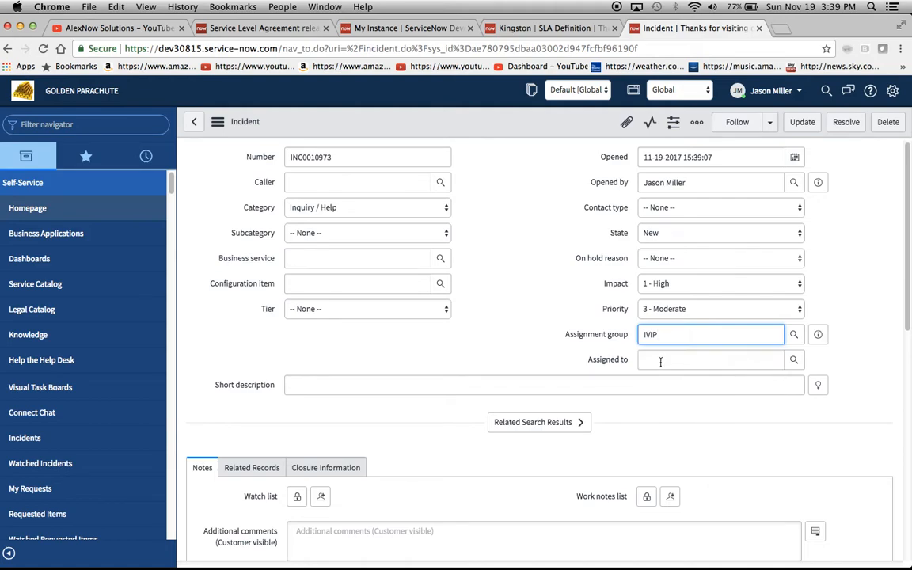
left_click(216, 122)
left_click(240, 76)
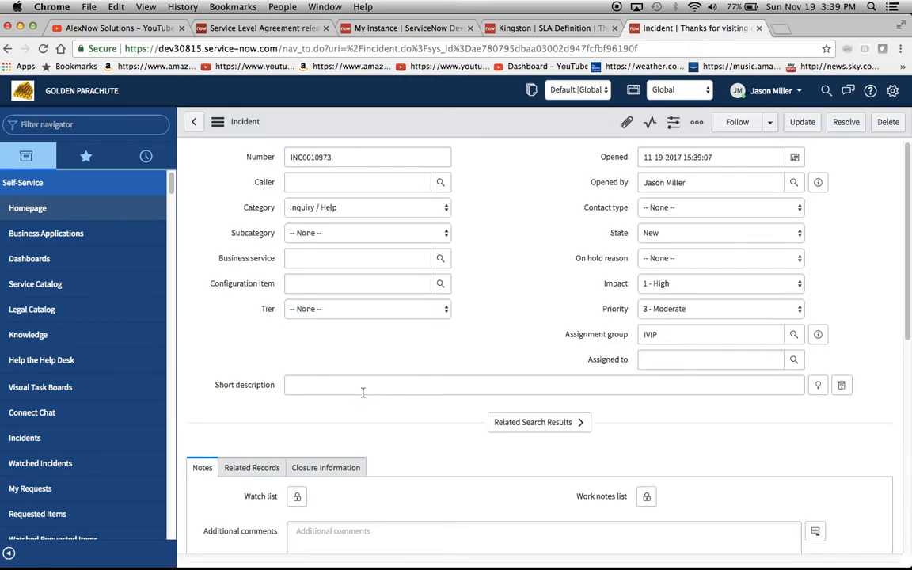
Examine the task SLAs of the incident for a reset caused by filling in the empty assignment group
scroll(362, 392, "down", 10)
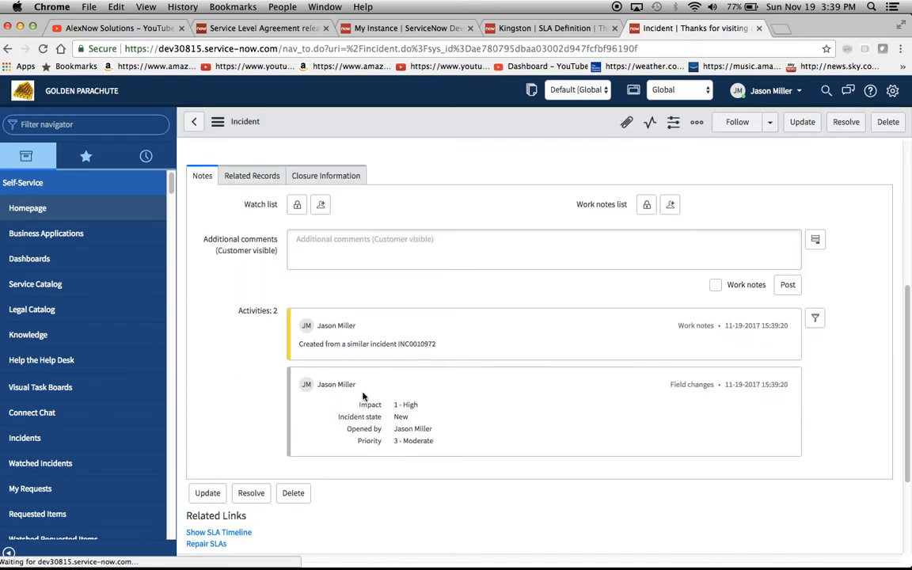
scroll(362, 396, "down", 3)
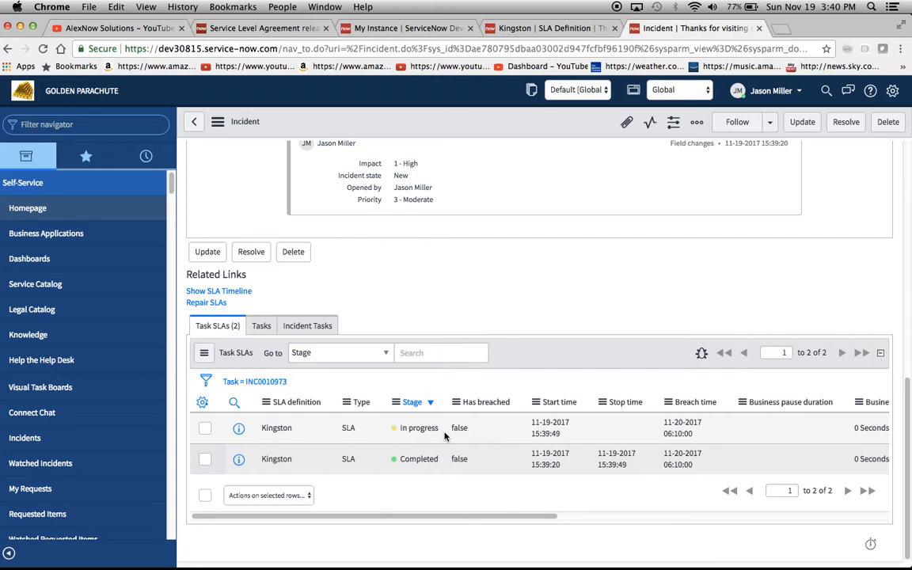
scroll(444, 435, "up", 15)
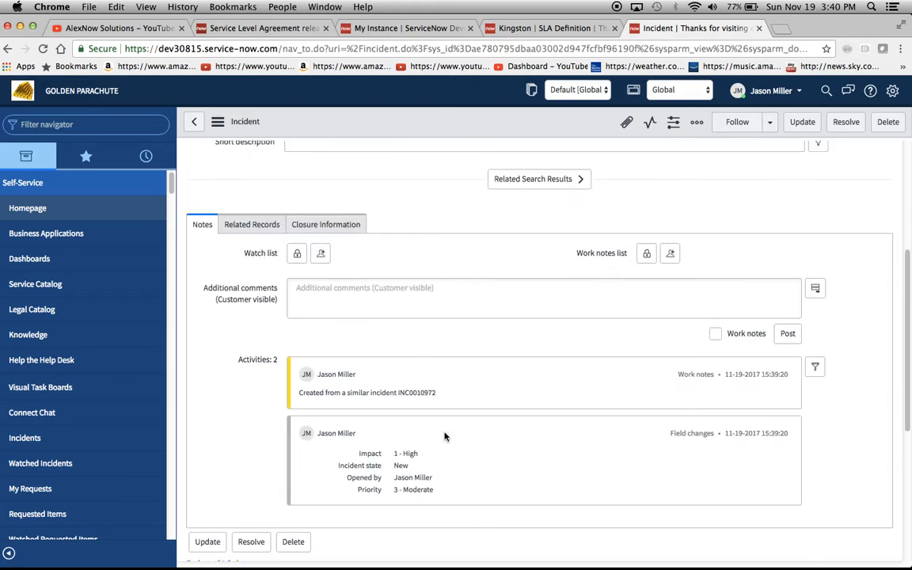